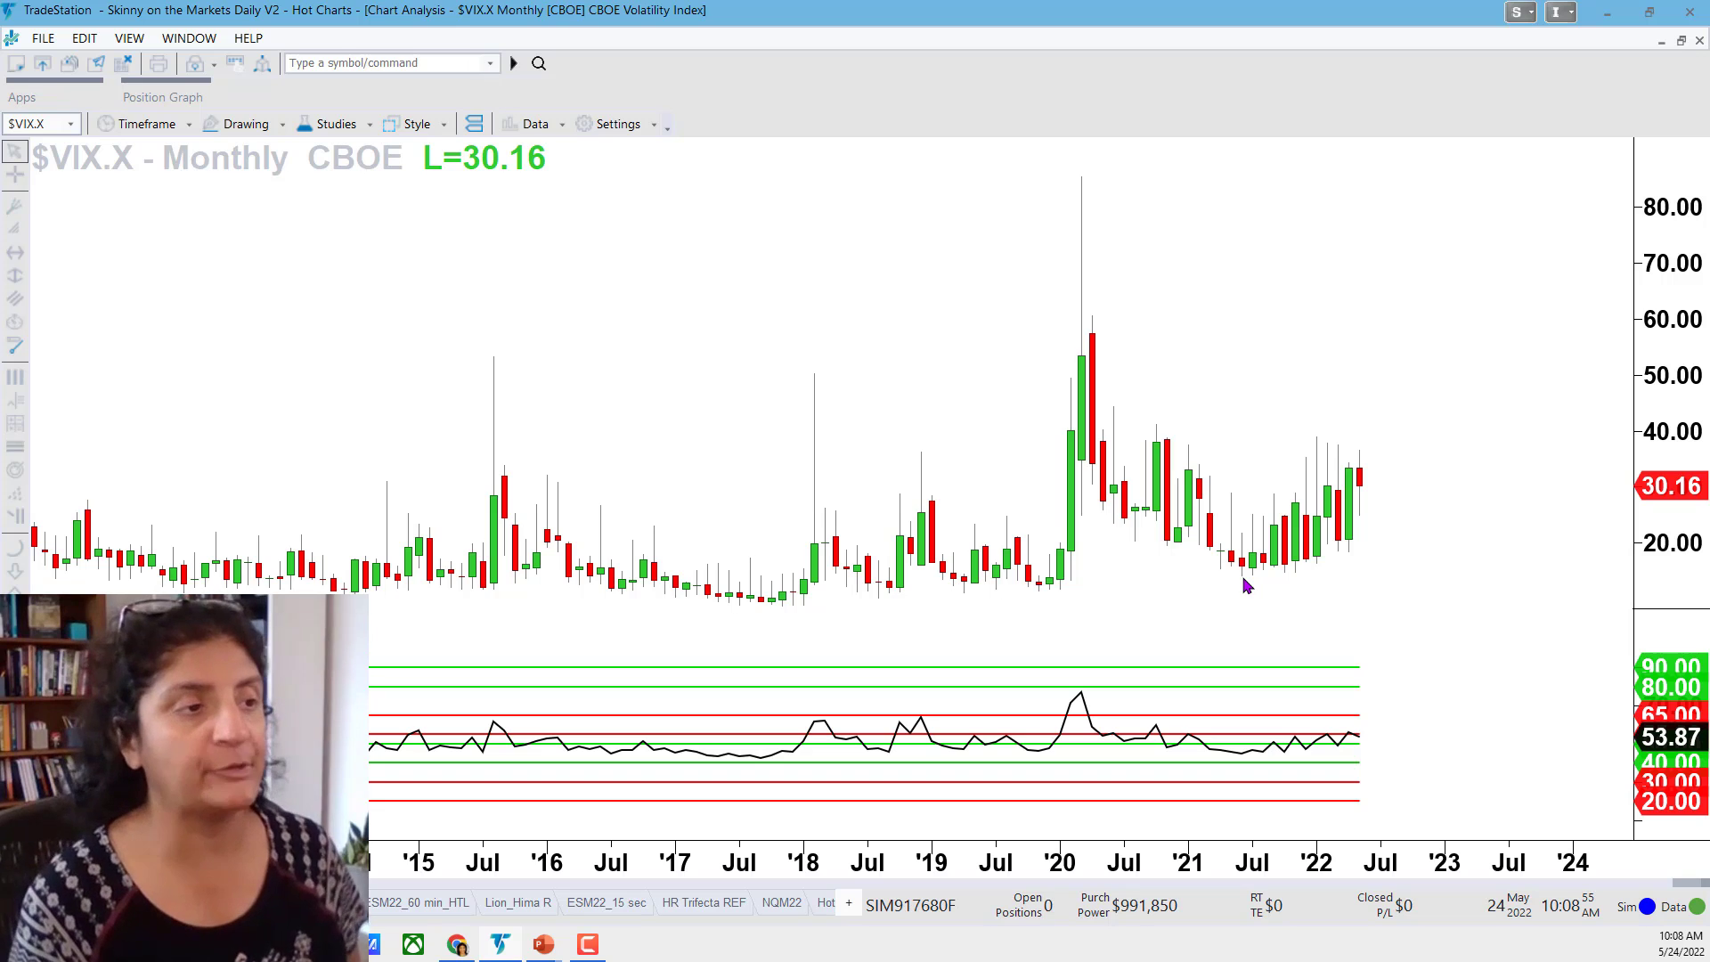
Clear the crosshair data tip and switch the $VIX.X chart to weekly bars.
{"action": "mouse_move", "coordinate": [1245, 594]}
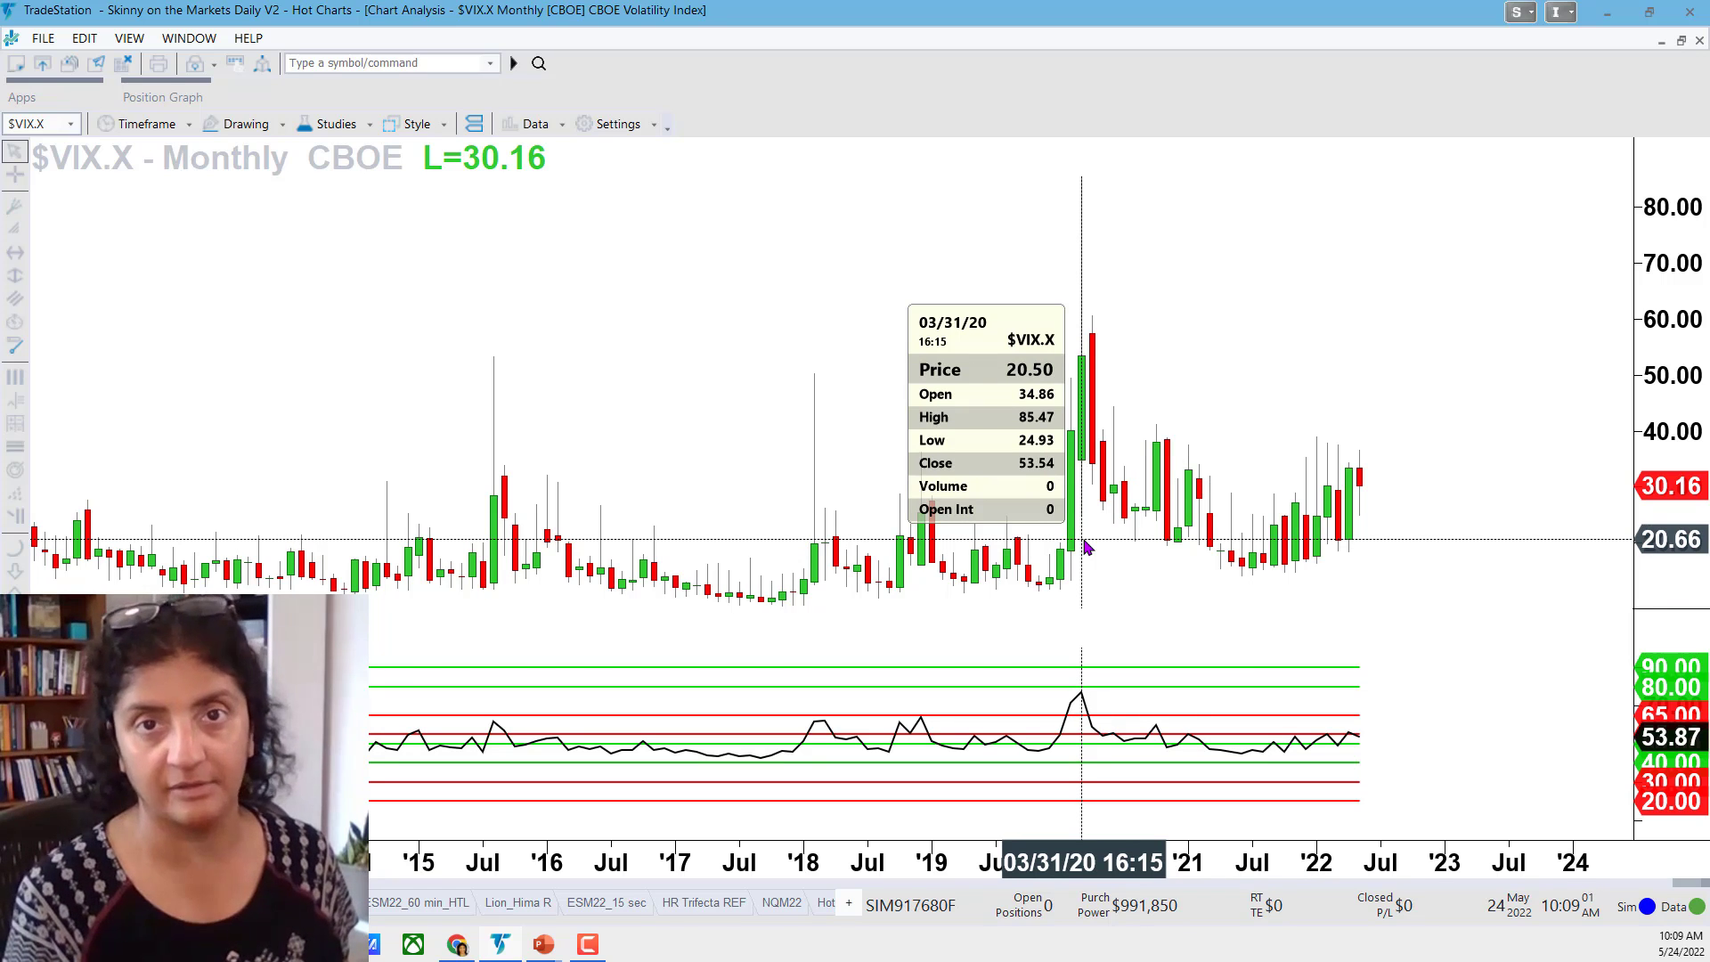
{"action": "left_click", "coordinate": [1084, 546]}
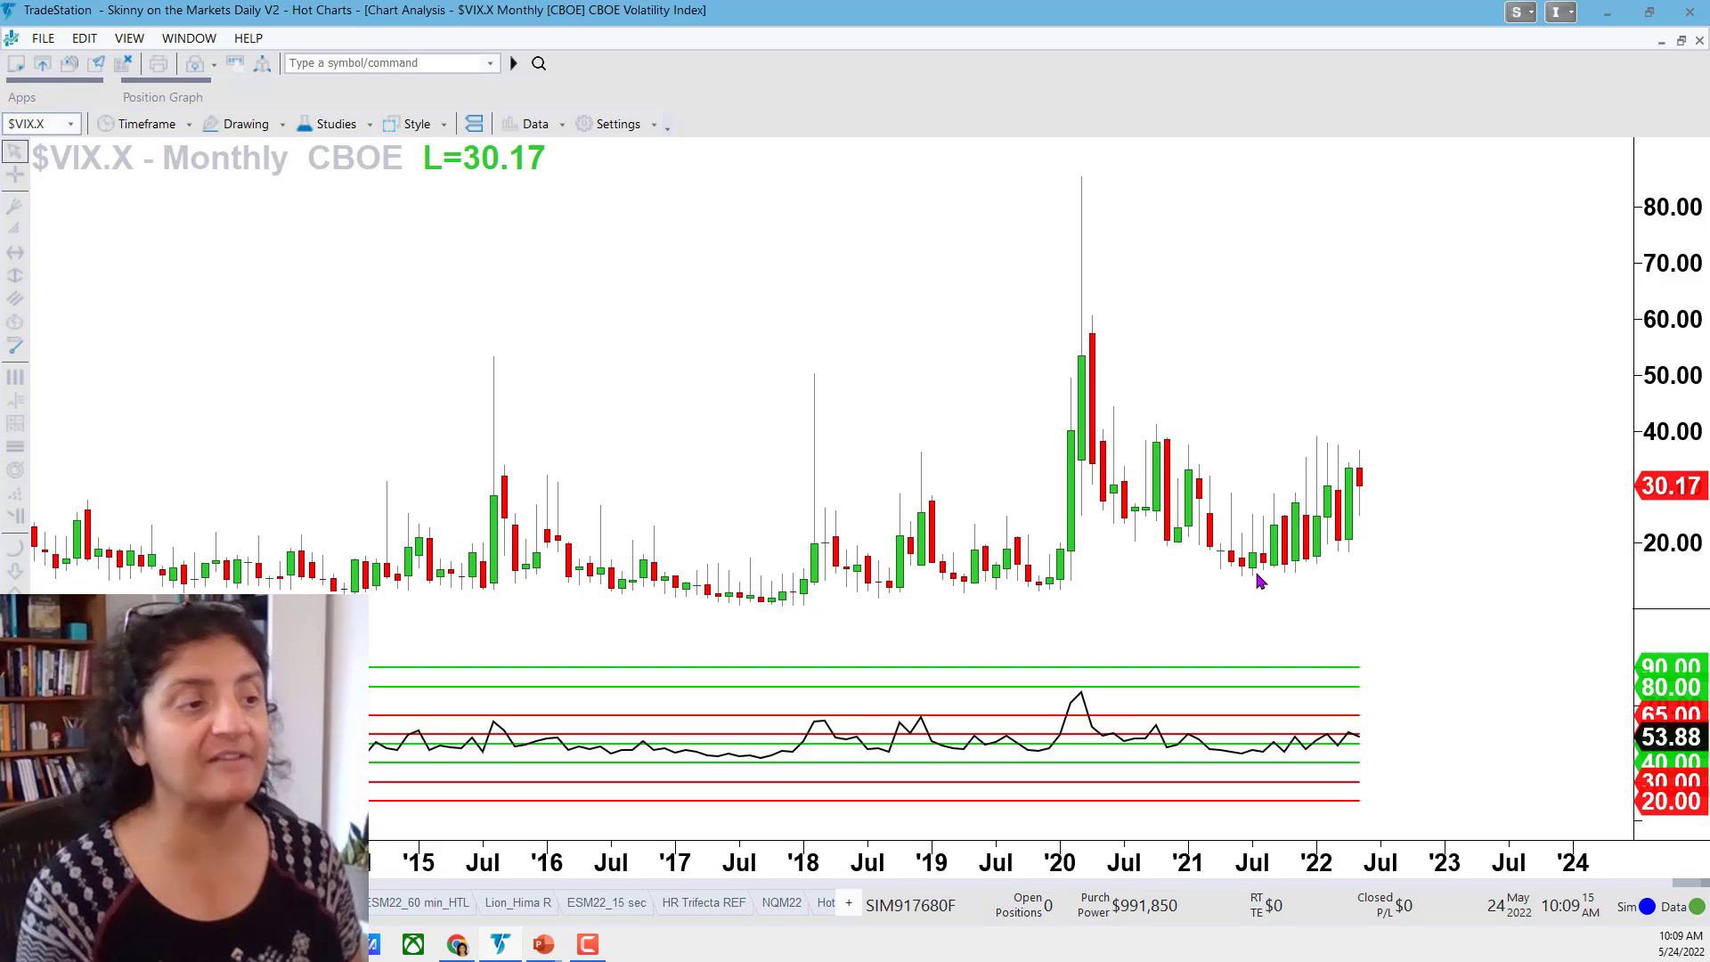
{"action": "mouse_move", "coordinate": [1458, 806]}
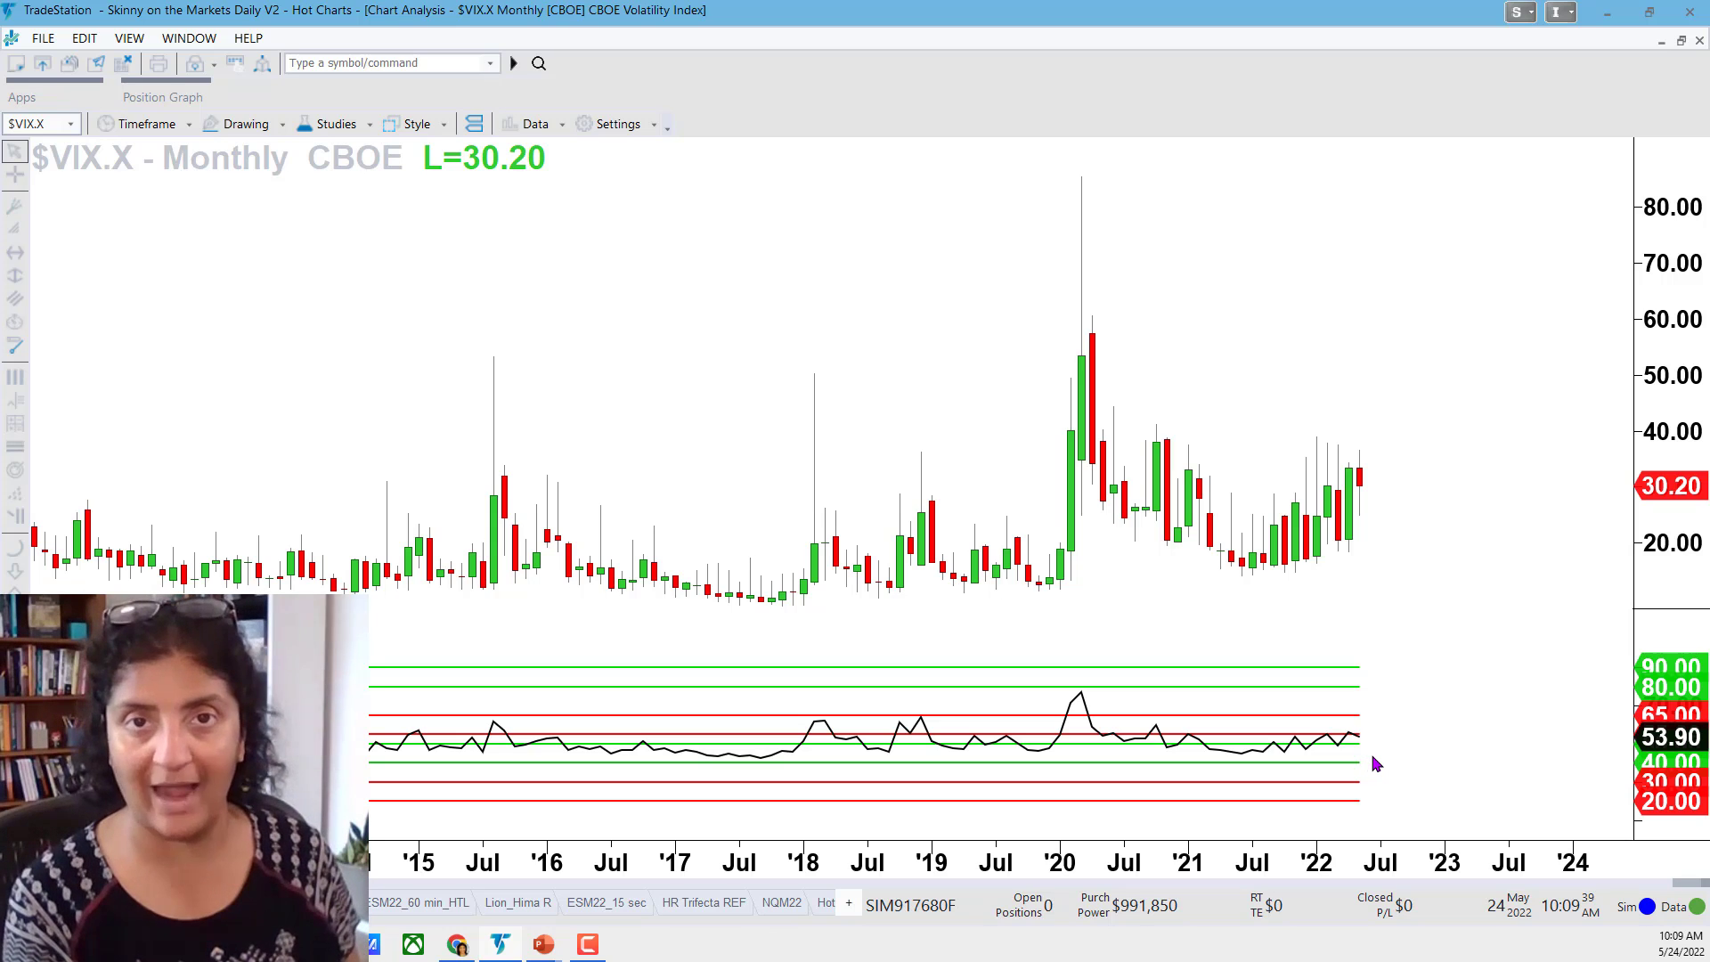
{"action": "left_click", "coordinate": [145, 124]}
{"action": "left_click", "coordinate": [189, 522]}
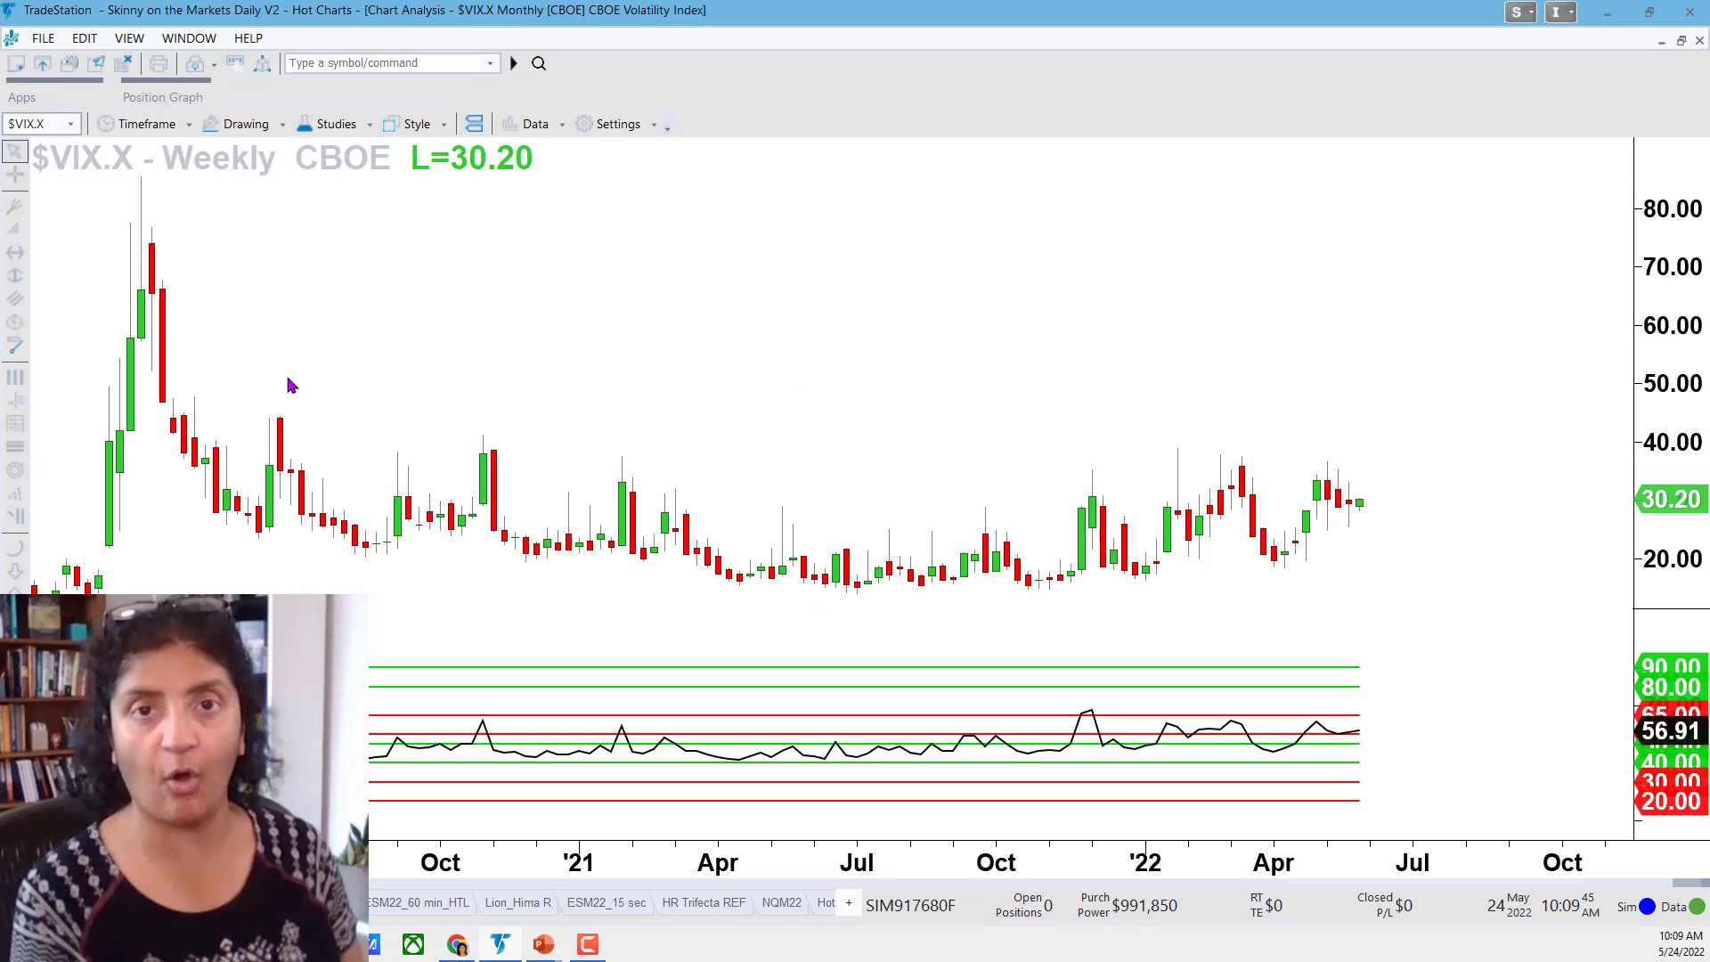
{"action": "mouse_move", "coordinate": [162, 370]}
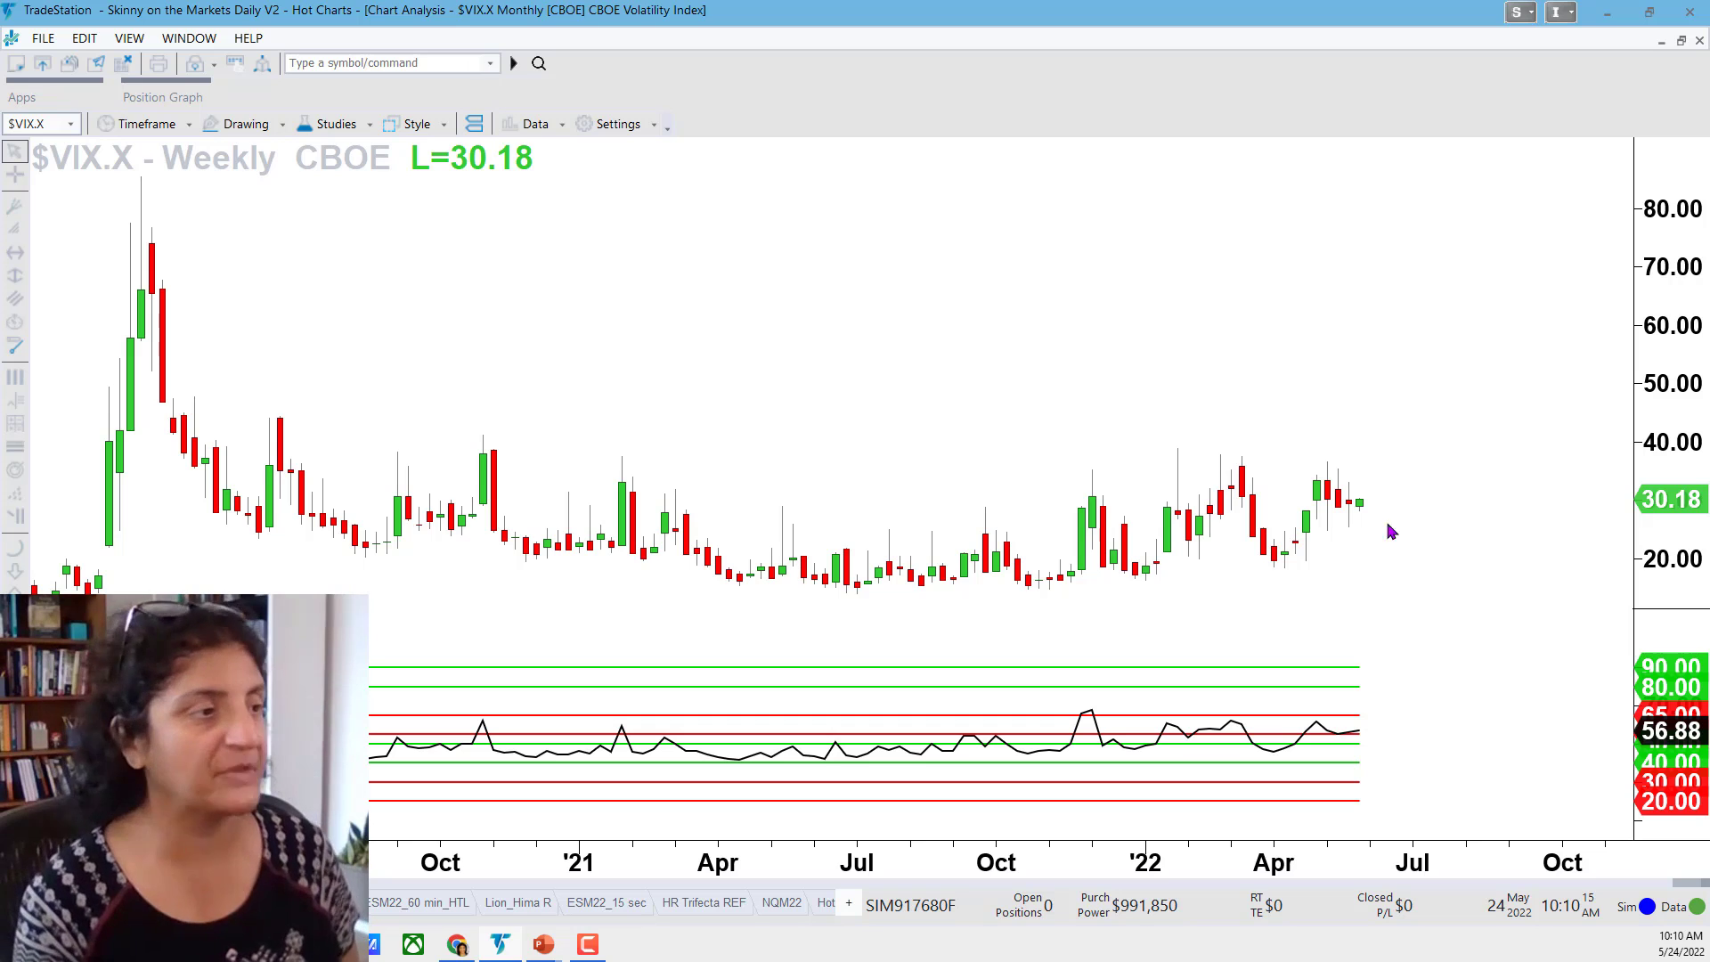
{"action": "left_click_drag", "start_coordinate": [900, 574], "coordinate": [1175, 313]}
{"action": "left_click_drag", "start_coordinate": [869, 553], "coordinate": [872, 557]}
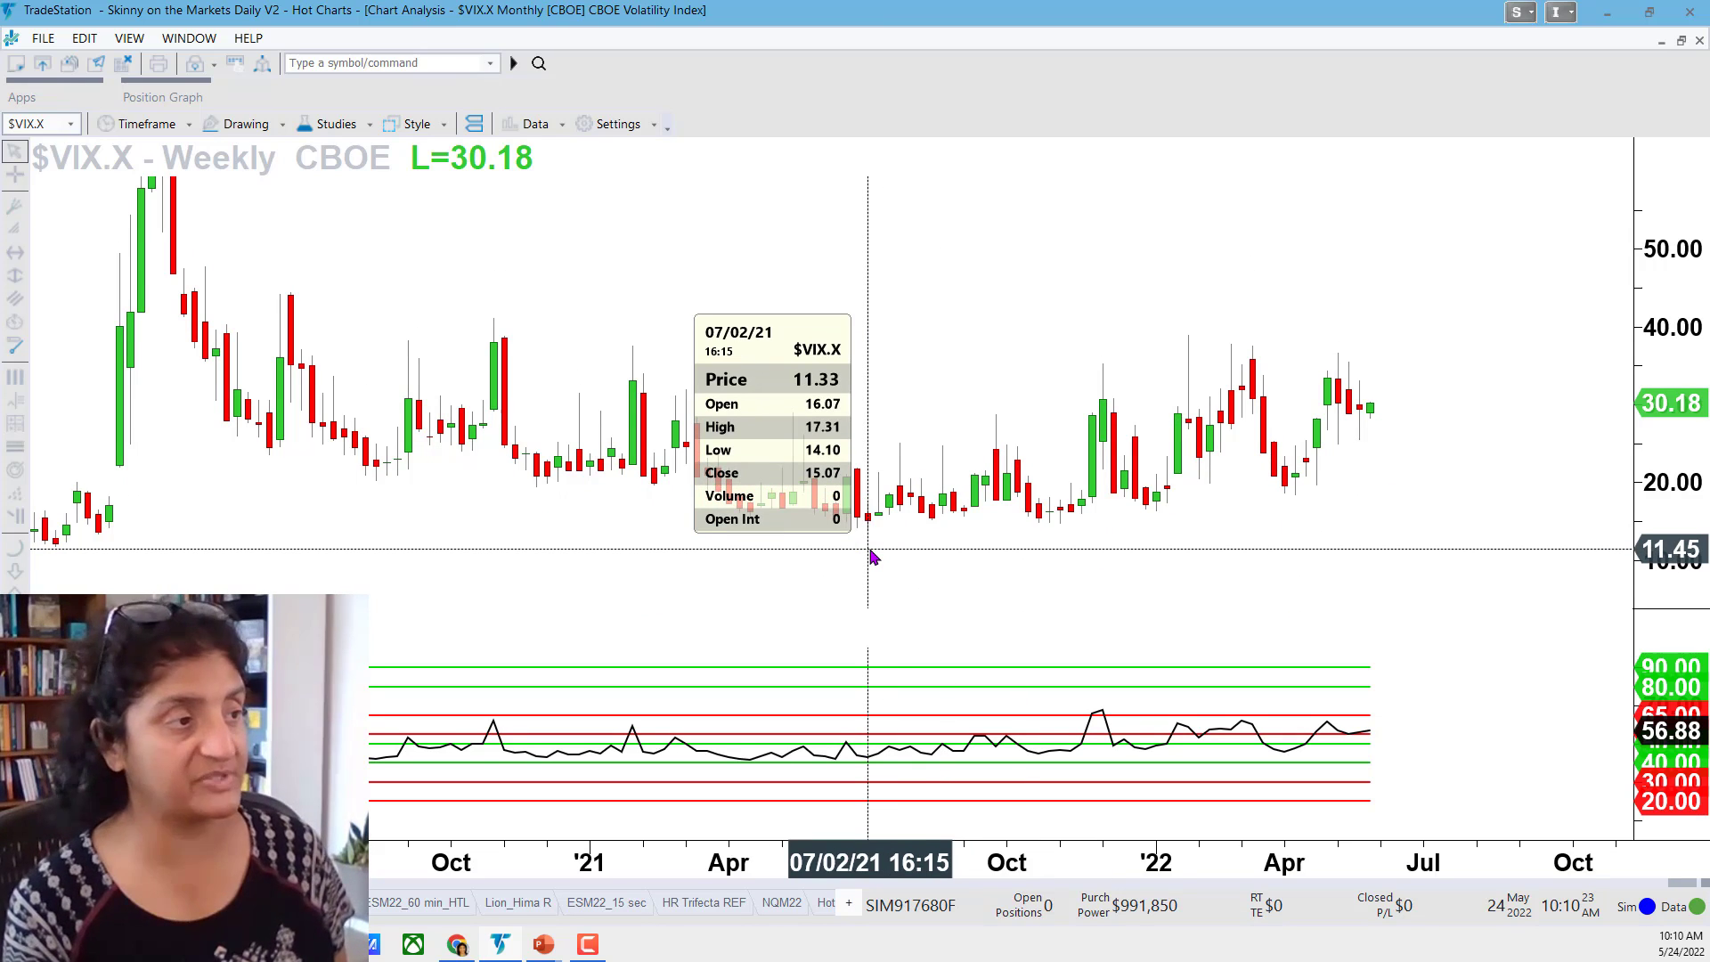
{"action": "left_click_drag", "start_coordinate": [872, 556], "coordinate": [872, 557]}
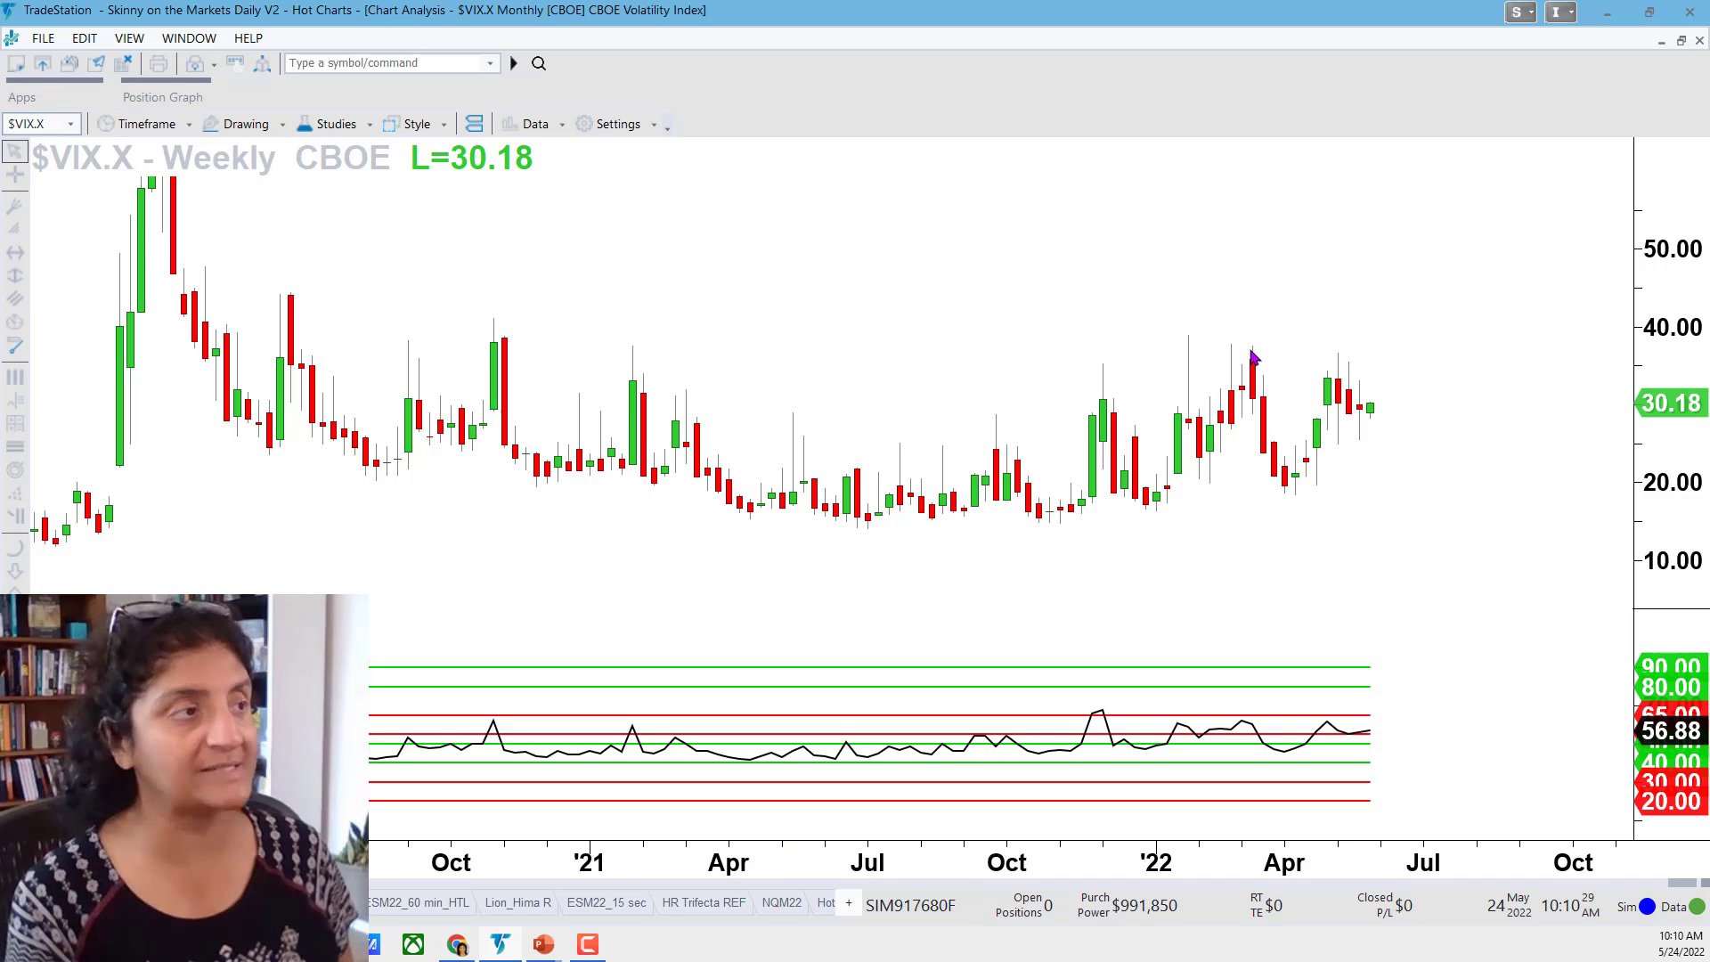
{"action": "left_click_drag", "start_coordinate": [729, 503], "coordinate": [727, 531]}
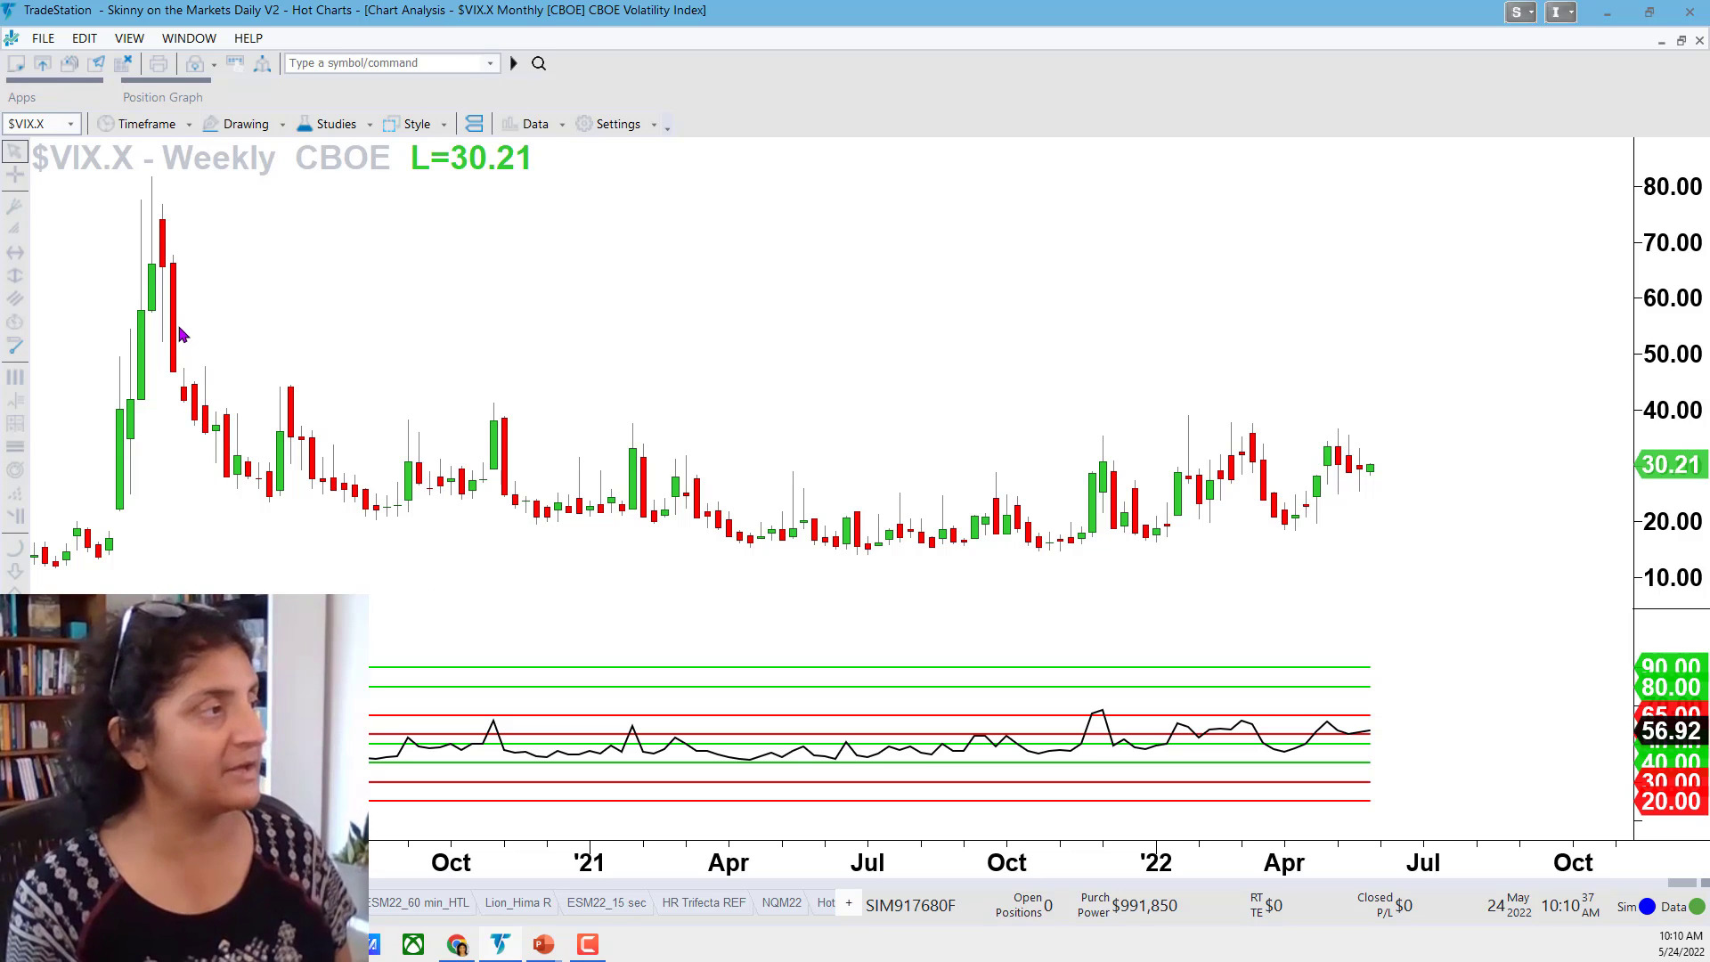
{"action": "left_click_drag", "start_coordinate": [818, 324], "coordinate": [821, 359]}
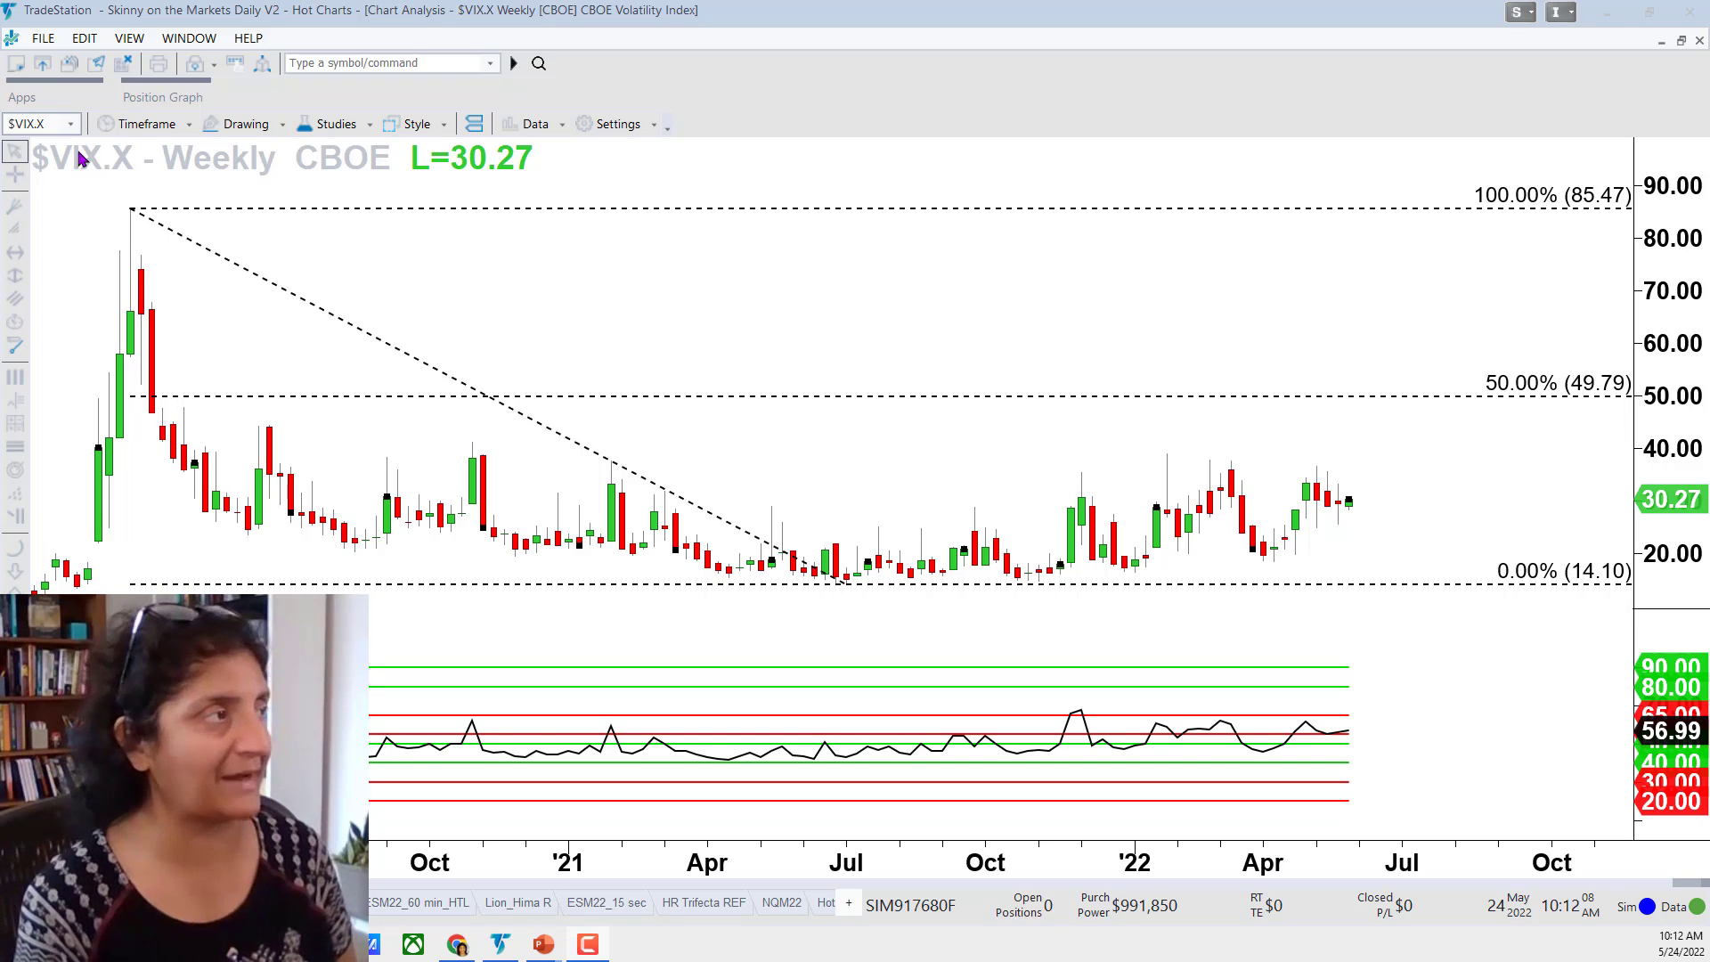
Switch to daily bars and compress them four times to show about a year of history.
{"action": "left_click", "coordinate": [147, 126]}
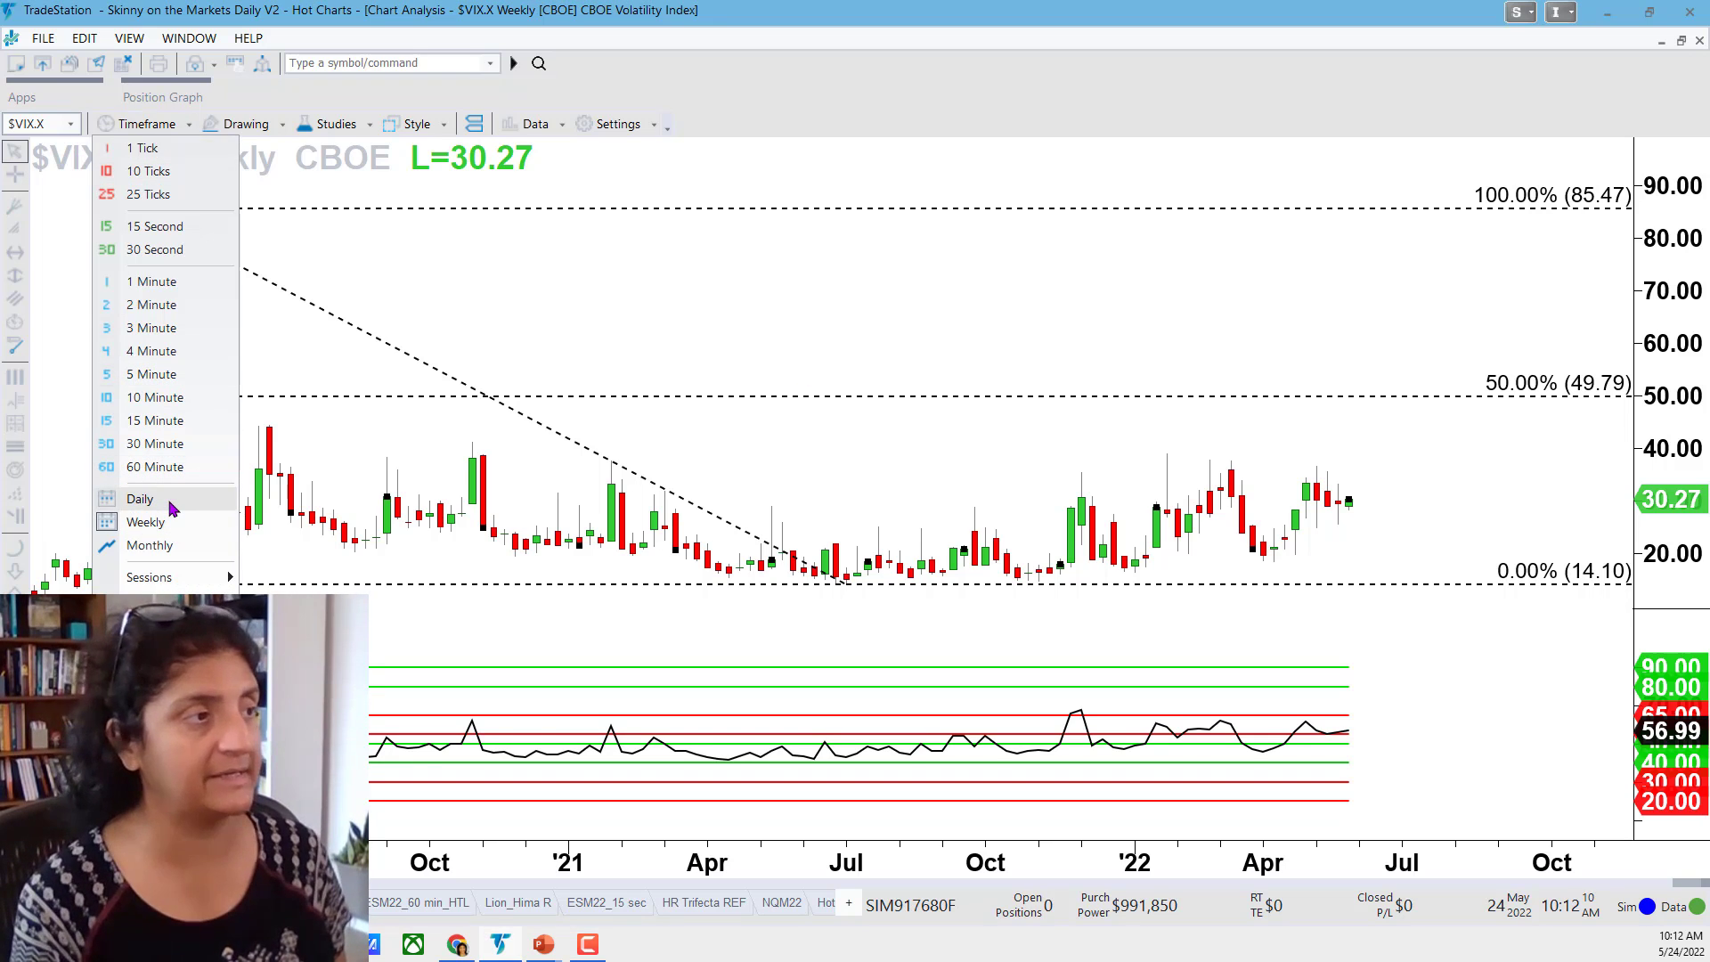
{"action": "left_click", "coordinate": [140, 500]}
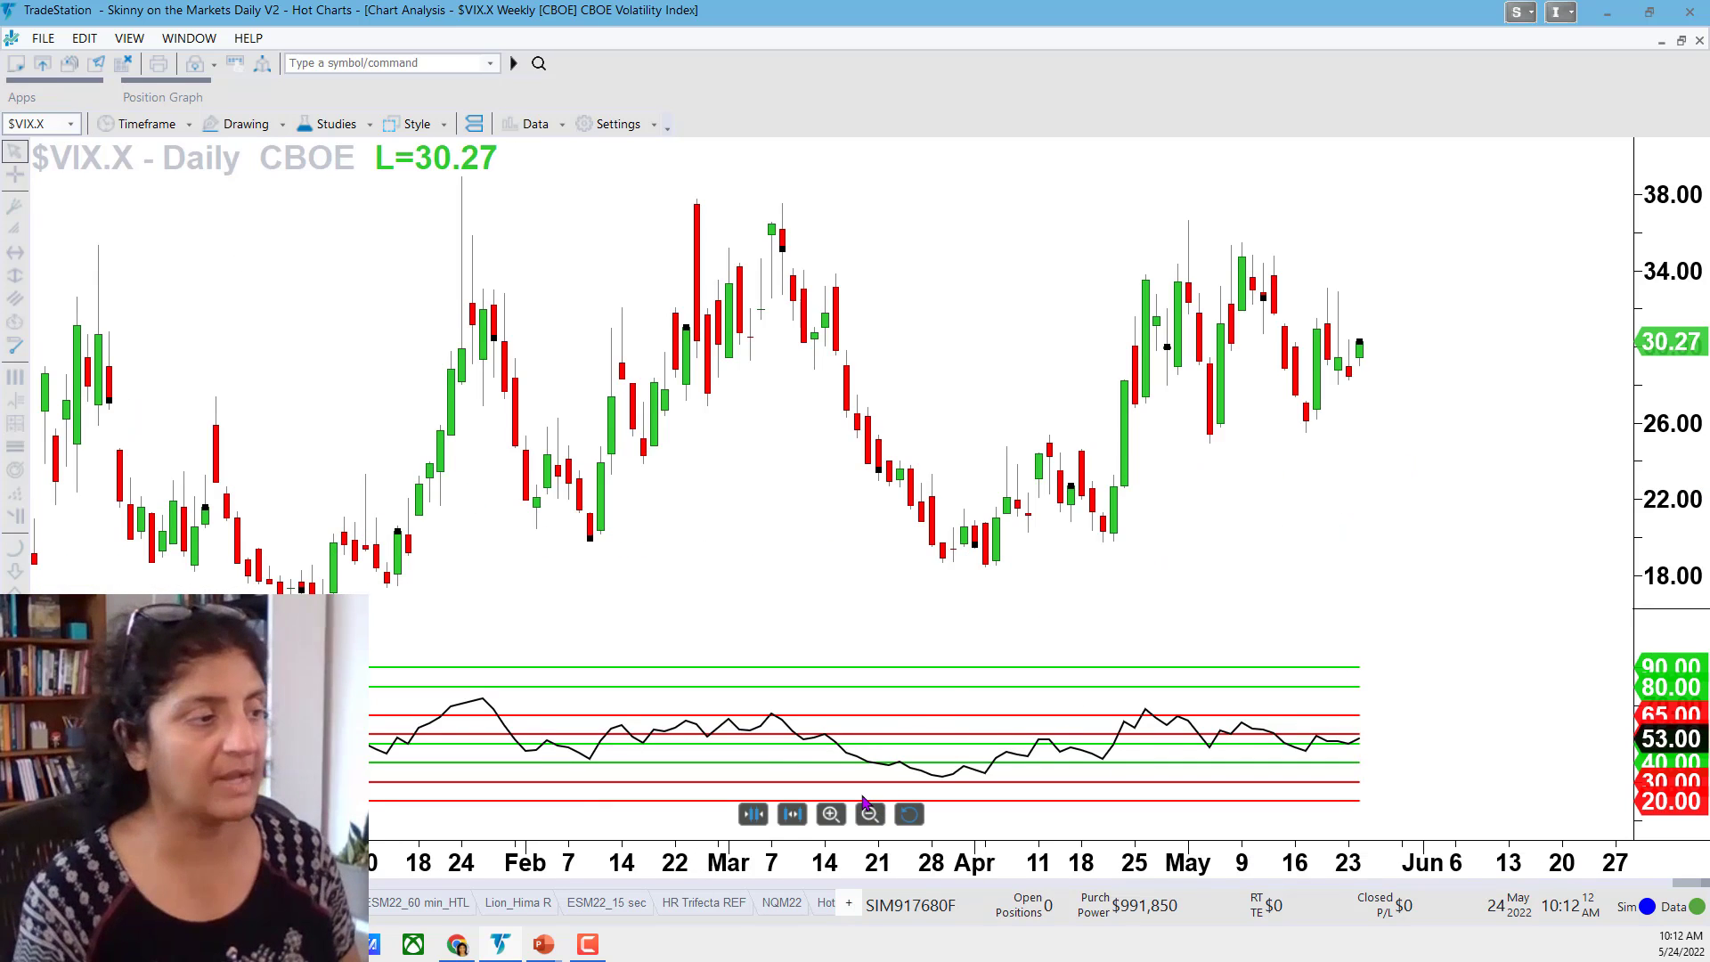
{"action": "left_click", "coordinate": [753, 815]}
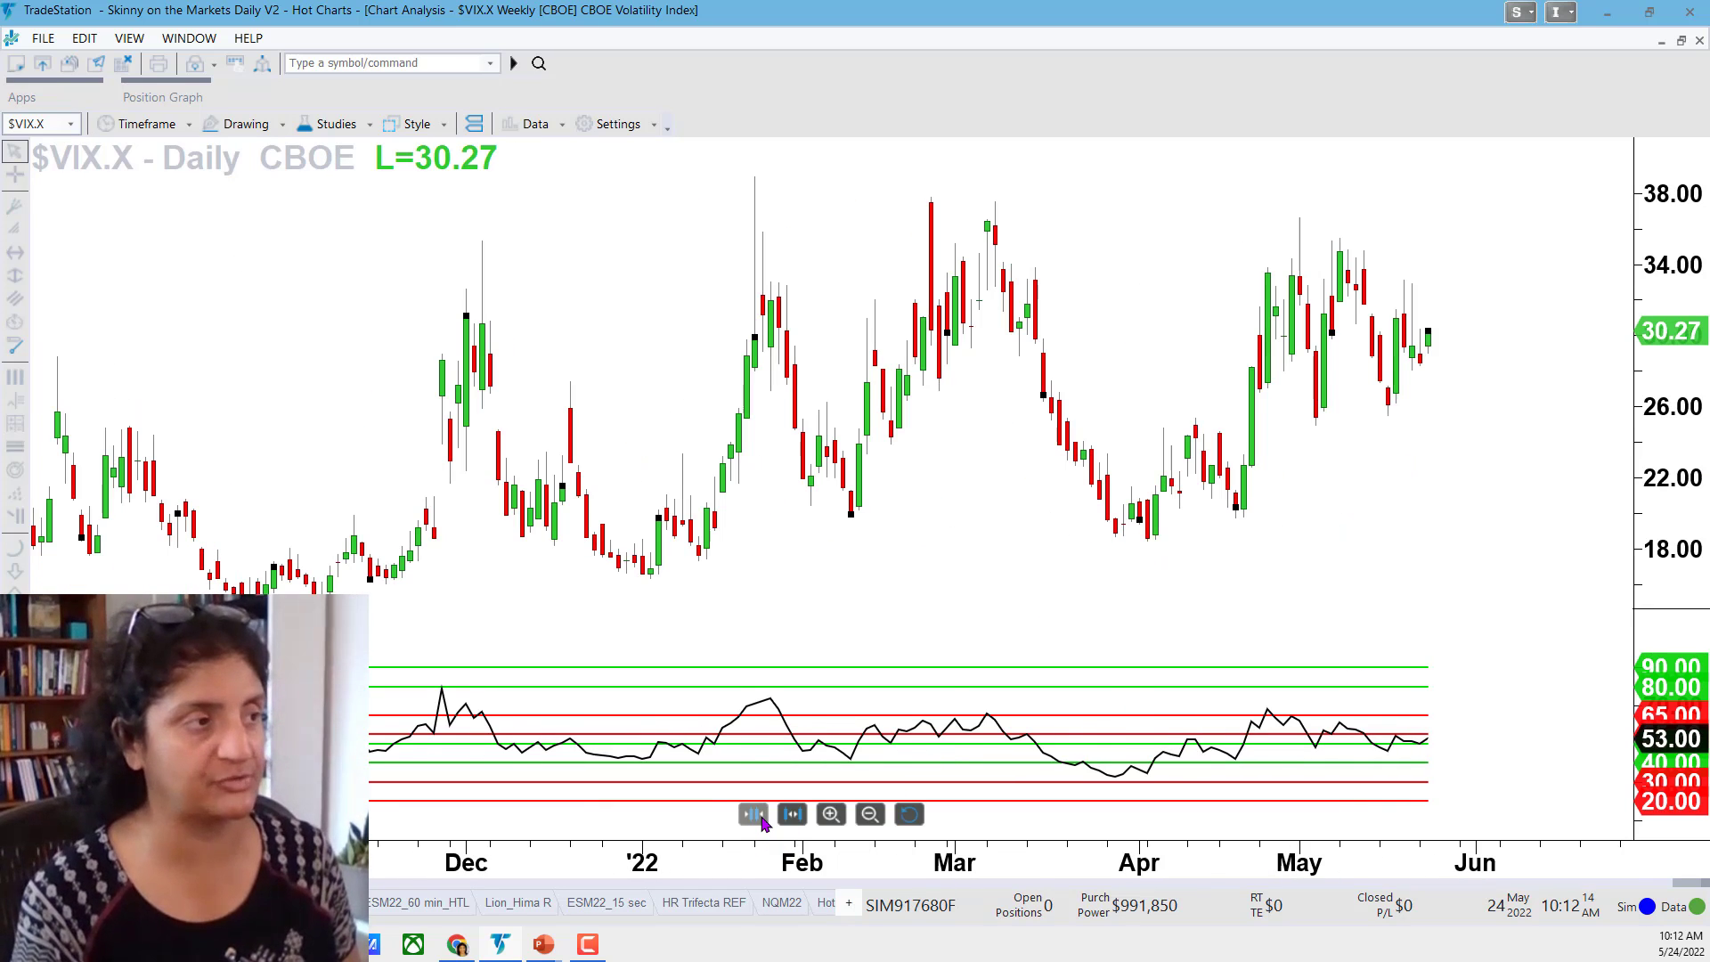
{"action": "left_click", "coordinate": [759, 818]}
{"action": "left_click", "coordinate": [753, 814]}
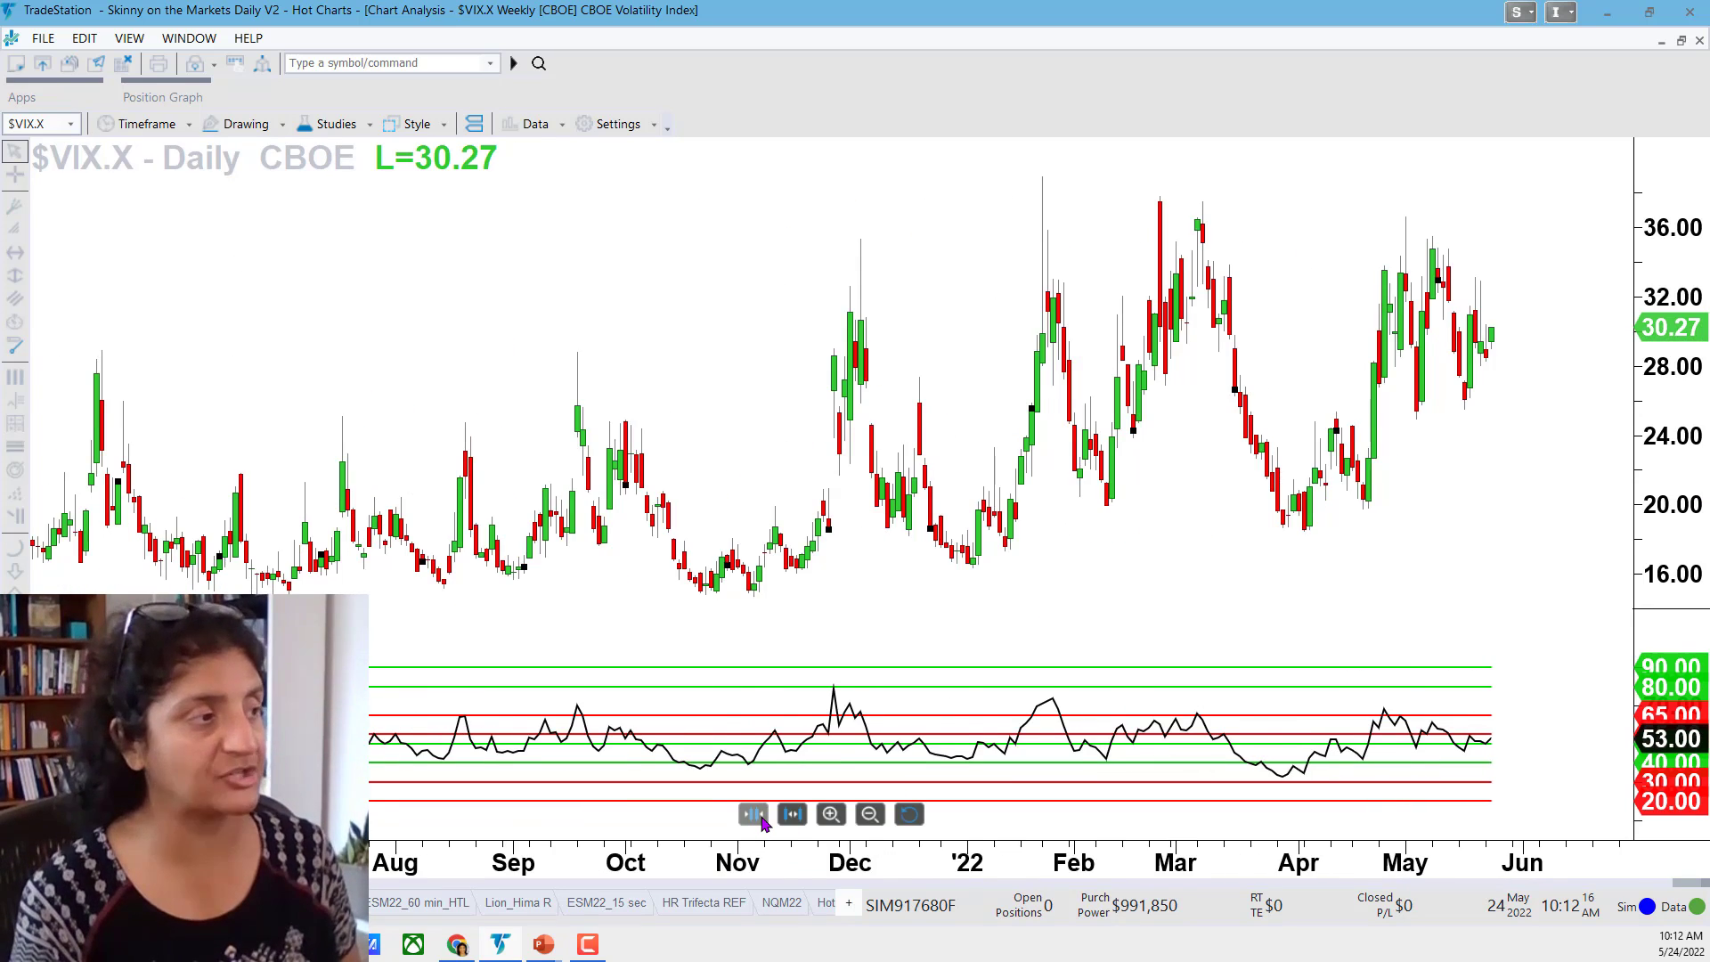
{"action": "left_click", "coordinate": [754, 814]}
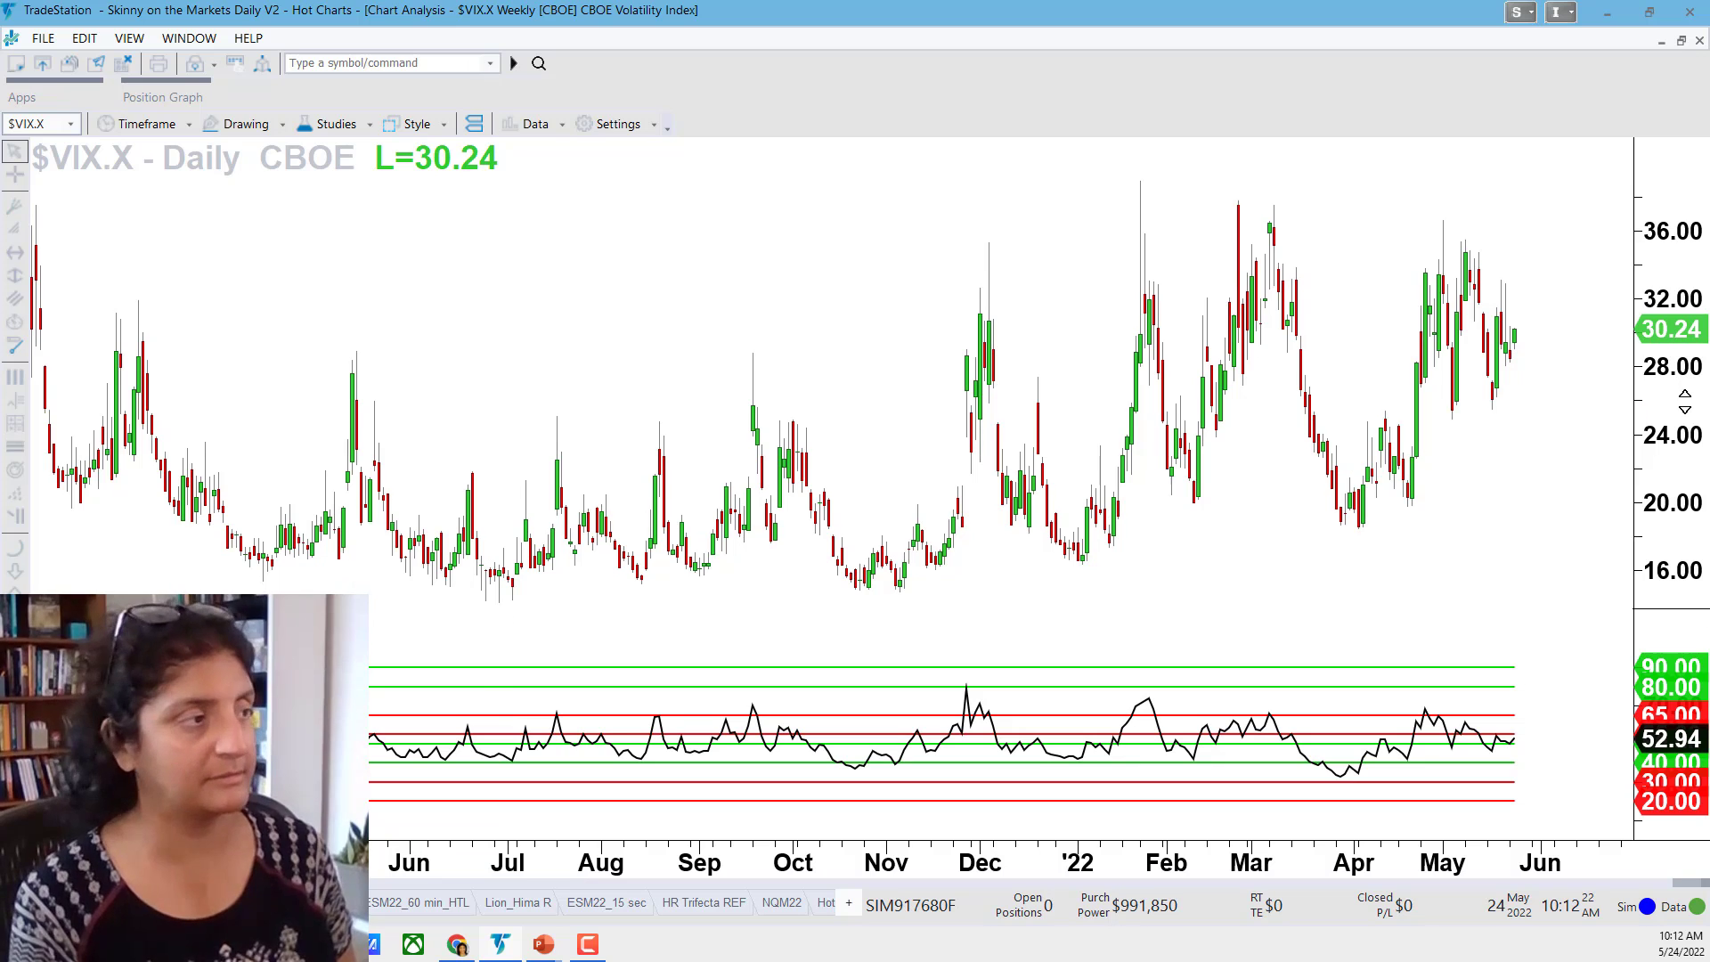
Compress the daily chart's price scale so 40.00 shows at the top.
{"action": "left_click_drag", "start_coordinate": [1637, 409], "coordinate": [1639, 445]}
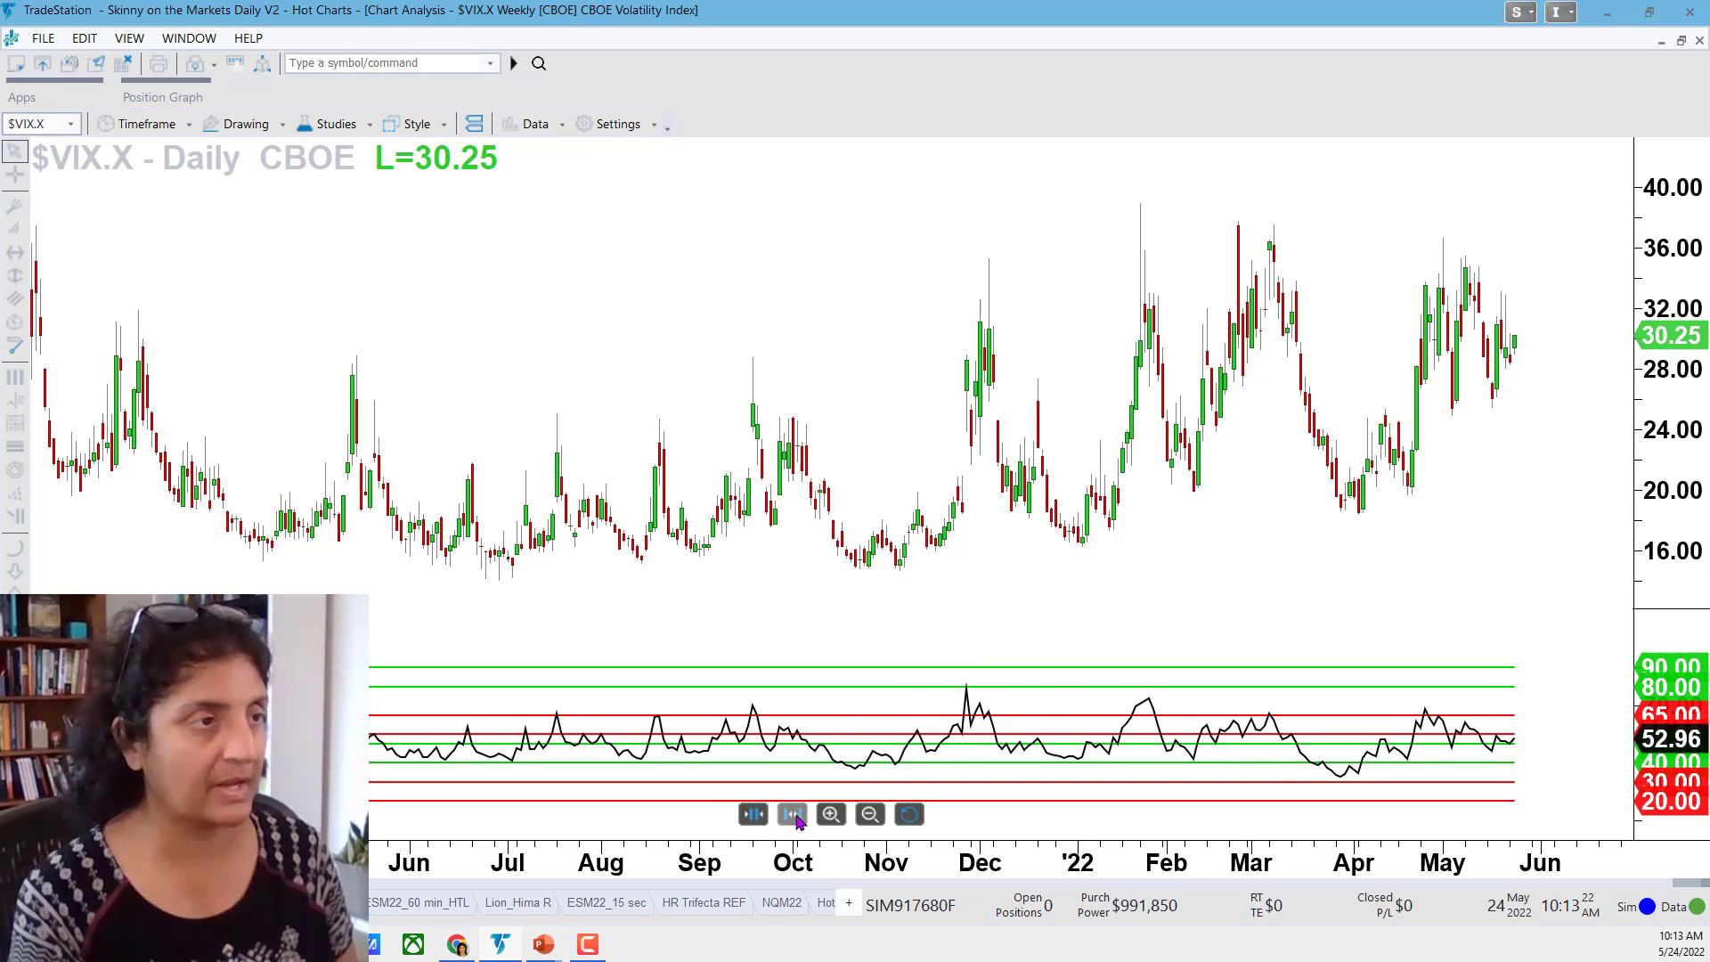
Draw a falling trendline from the May high and extend it right.
{"action": "scroll", "coordinate": [1372, 370], "scroll_direction": "up", "scroll_amount": 2}
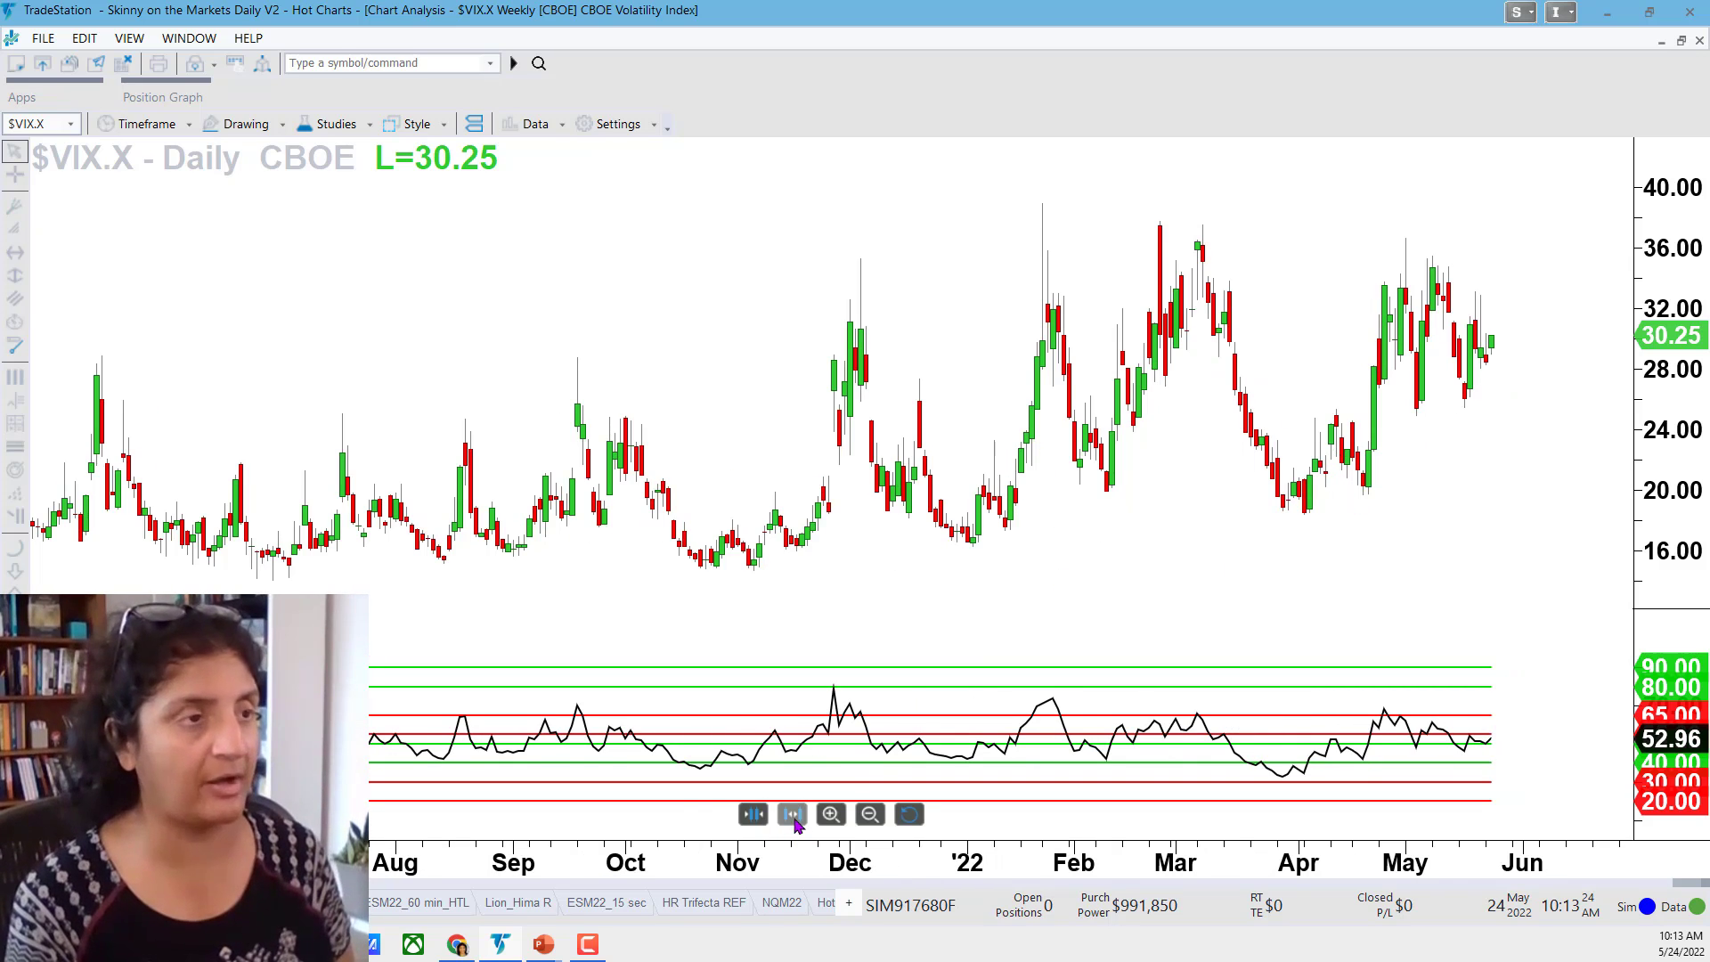
{"action": "scroll", "coordinate": [1227, 547], "scroll_direction": "up", "scroll_amount": 2}
{"action": "scroll", "coordinate": [1265, 458], "scroll_direction": "down", "scroll_amount": 3}
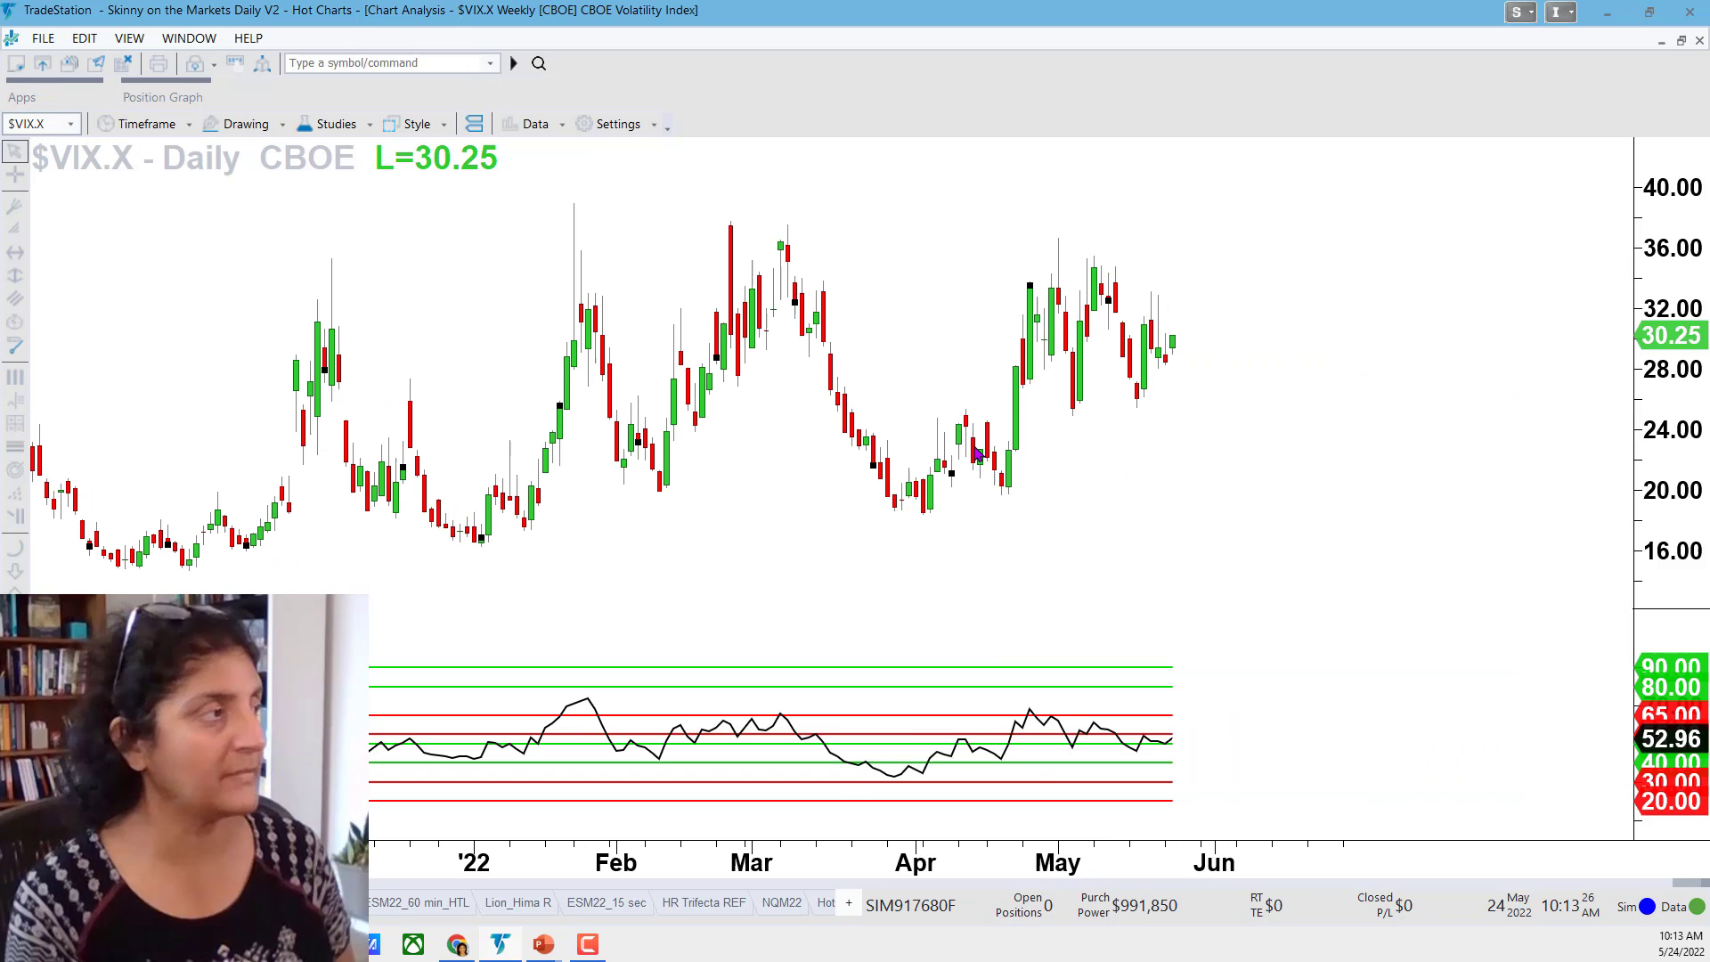
{"action": "left_click", "coordinate": [15, 346]}
{"action": "mouse_move", "coordinate": [1058, 238]}
{"action": "left_mouse_down"}
{"action": "mouse_move", "coordinate": [1099, 274]}
{"action": "mouse_move", "coordinate": [1093, 256]}
{"action": "left_mouse_up"}
{"action": "right_click", "coordinate": [1115, 277]}
{"action": "left_click", "coordinate": [1273, 434]}
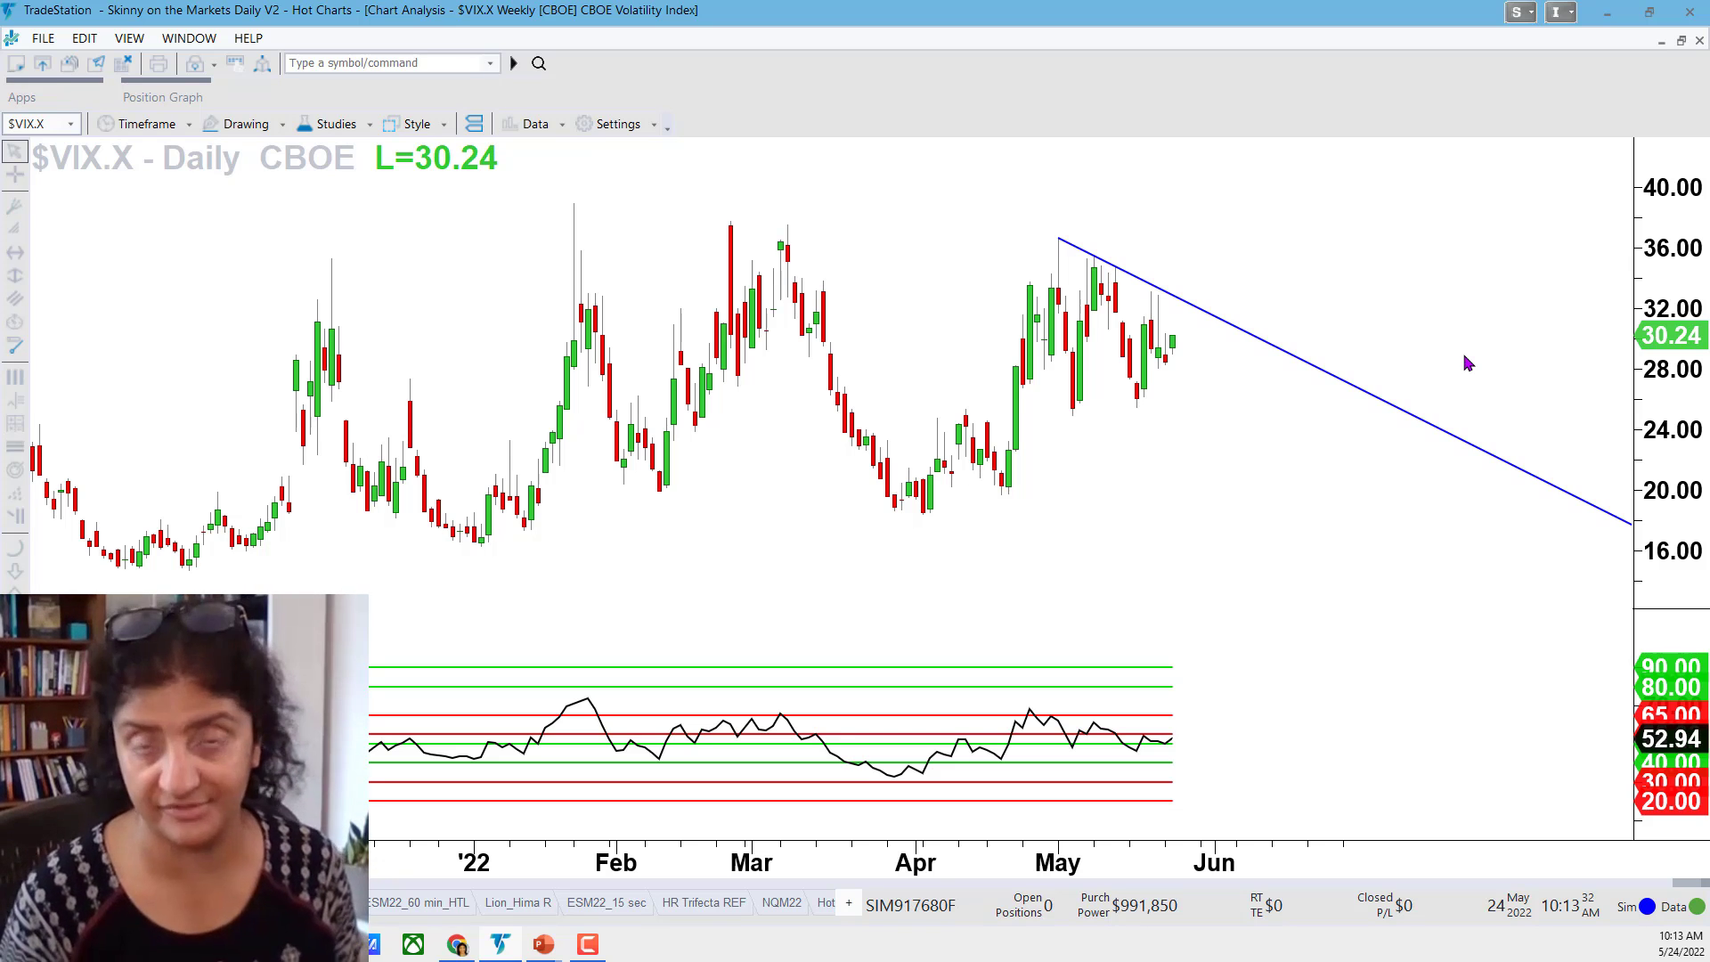
Draw a rising magenta trendline along the May lows, extended right to cross the falling line.
{"action": "left_click", "coordinate": [15, 345]}
{"action": "left_click_drag", "start_coordinate": [1075, 416], "coordinate": [1138, 400]}
{"action": "right_click", "coordinate": [1139, 408]}
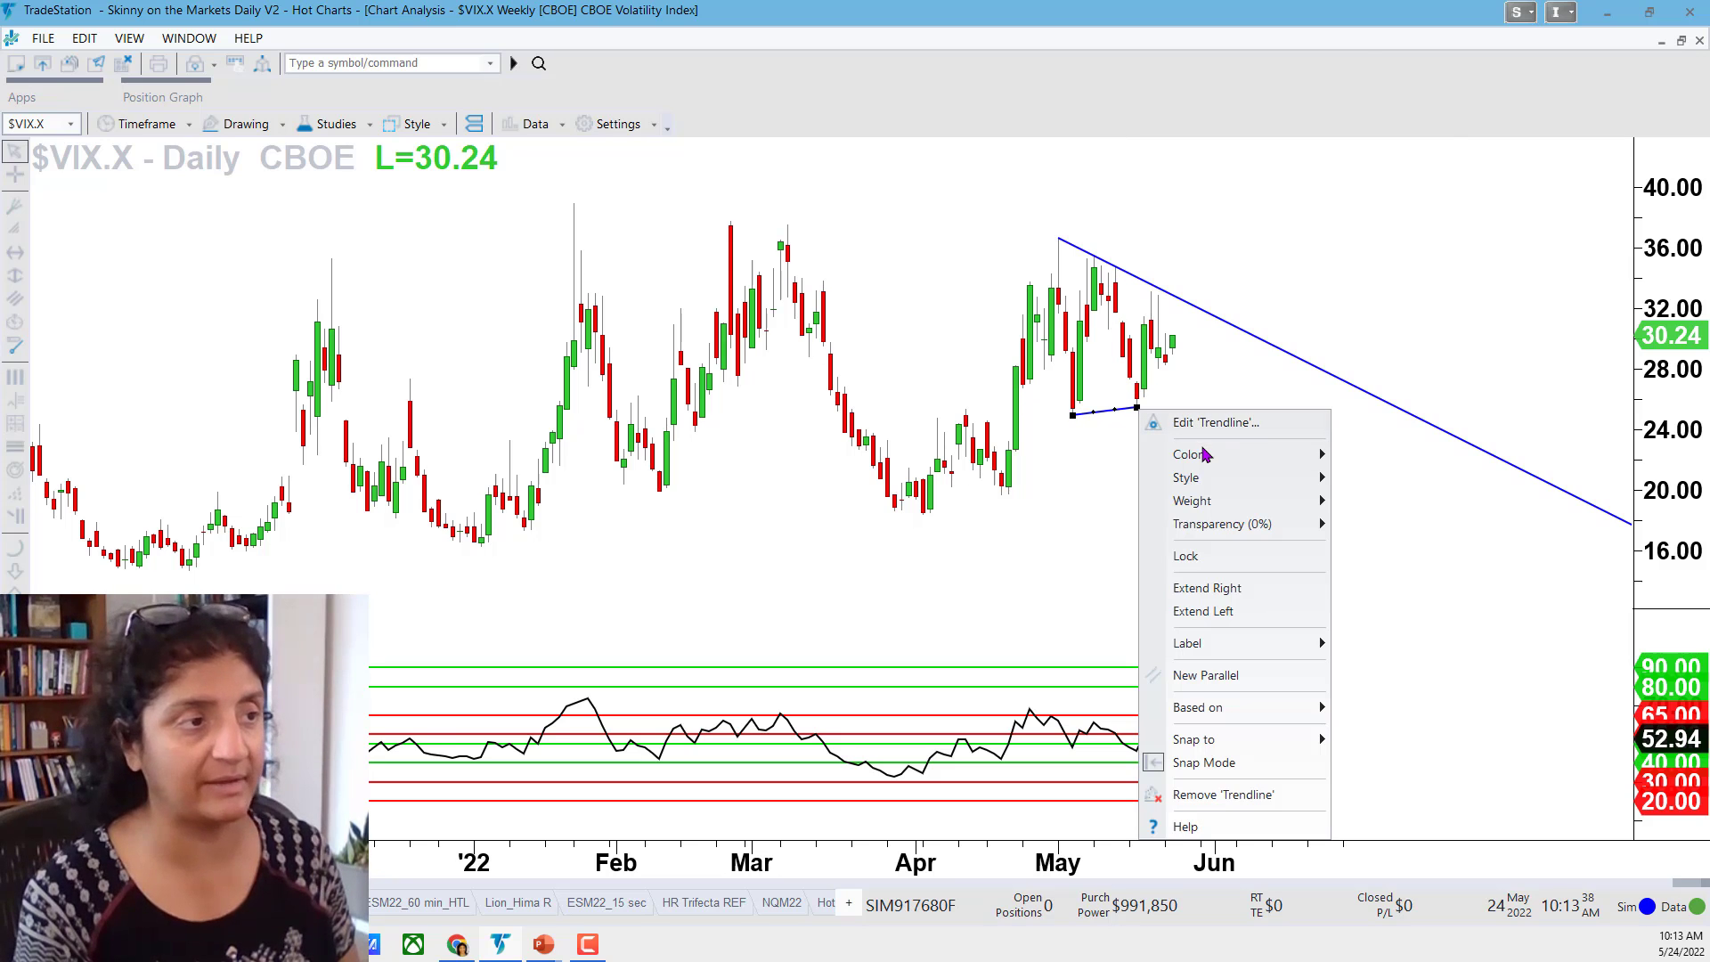
{"action": "mouse_move", "coordinate": [1198, 455]}
{"action": "left_click", "coordinate": [1360, 62]}
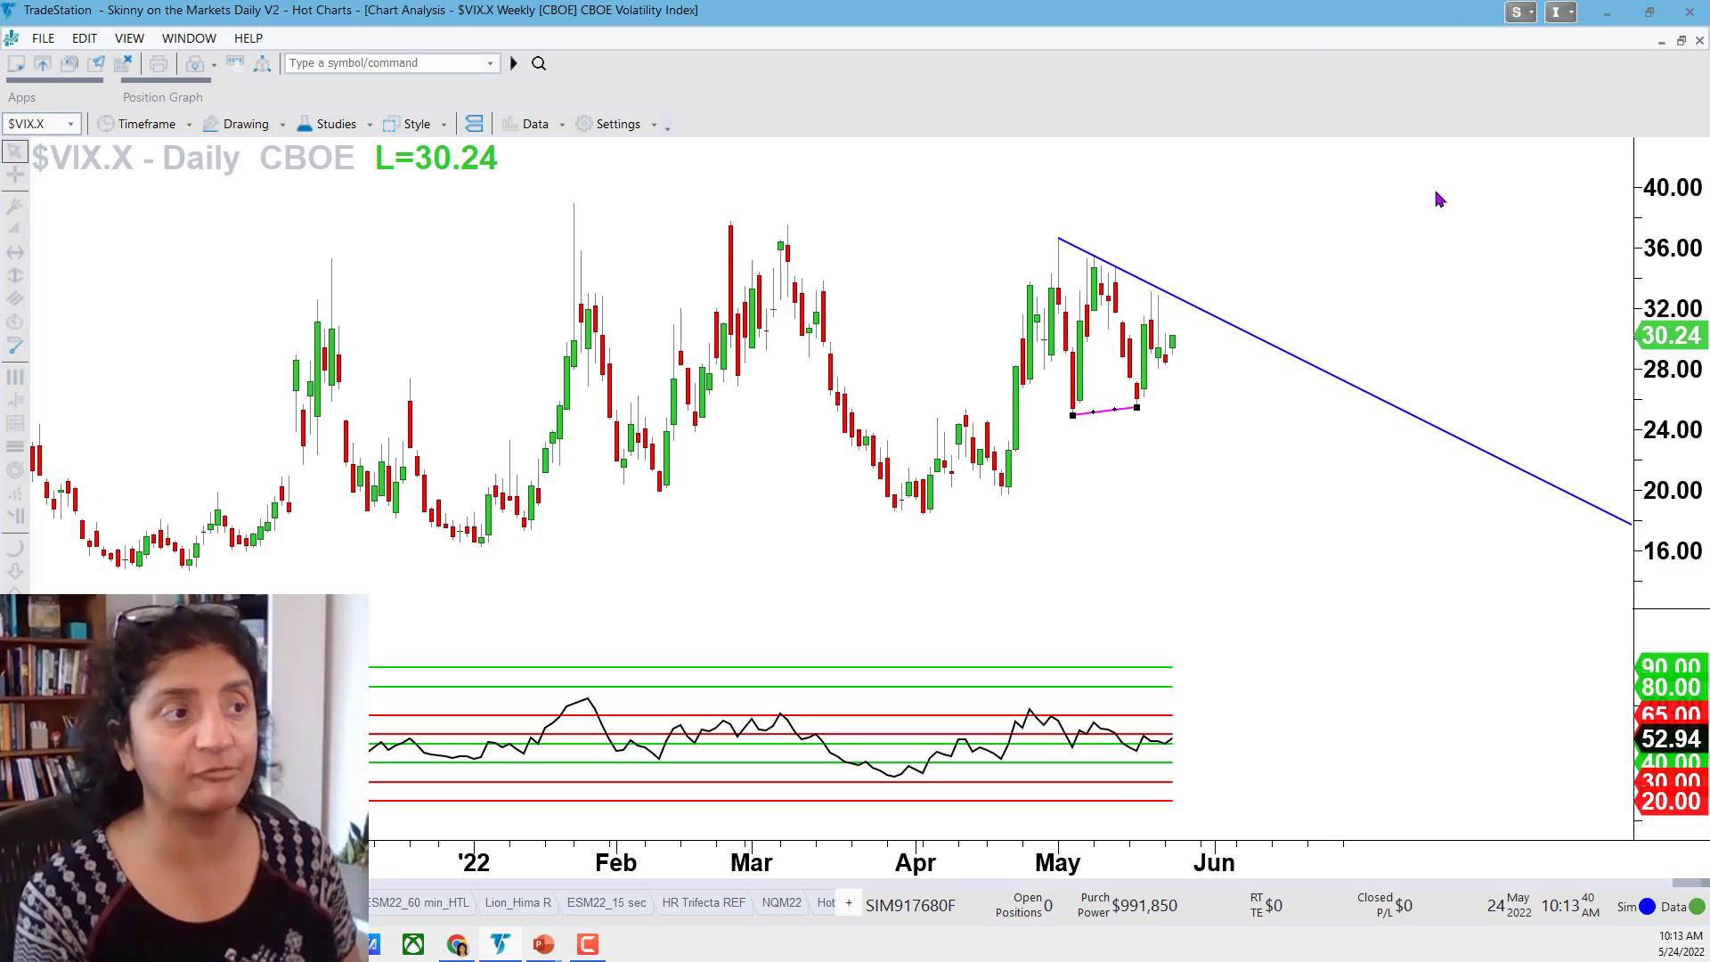
{"action": "right_click", "coordinate": [1137, 408]}
{"action": "left_click", "coordinate": [1207, 584]}
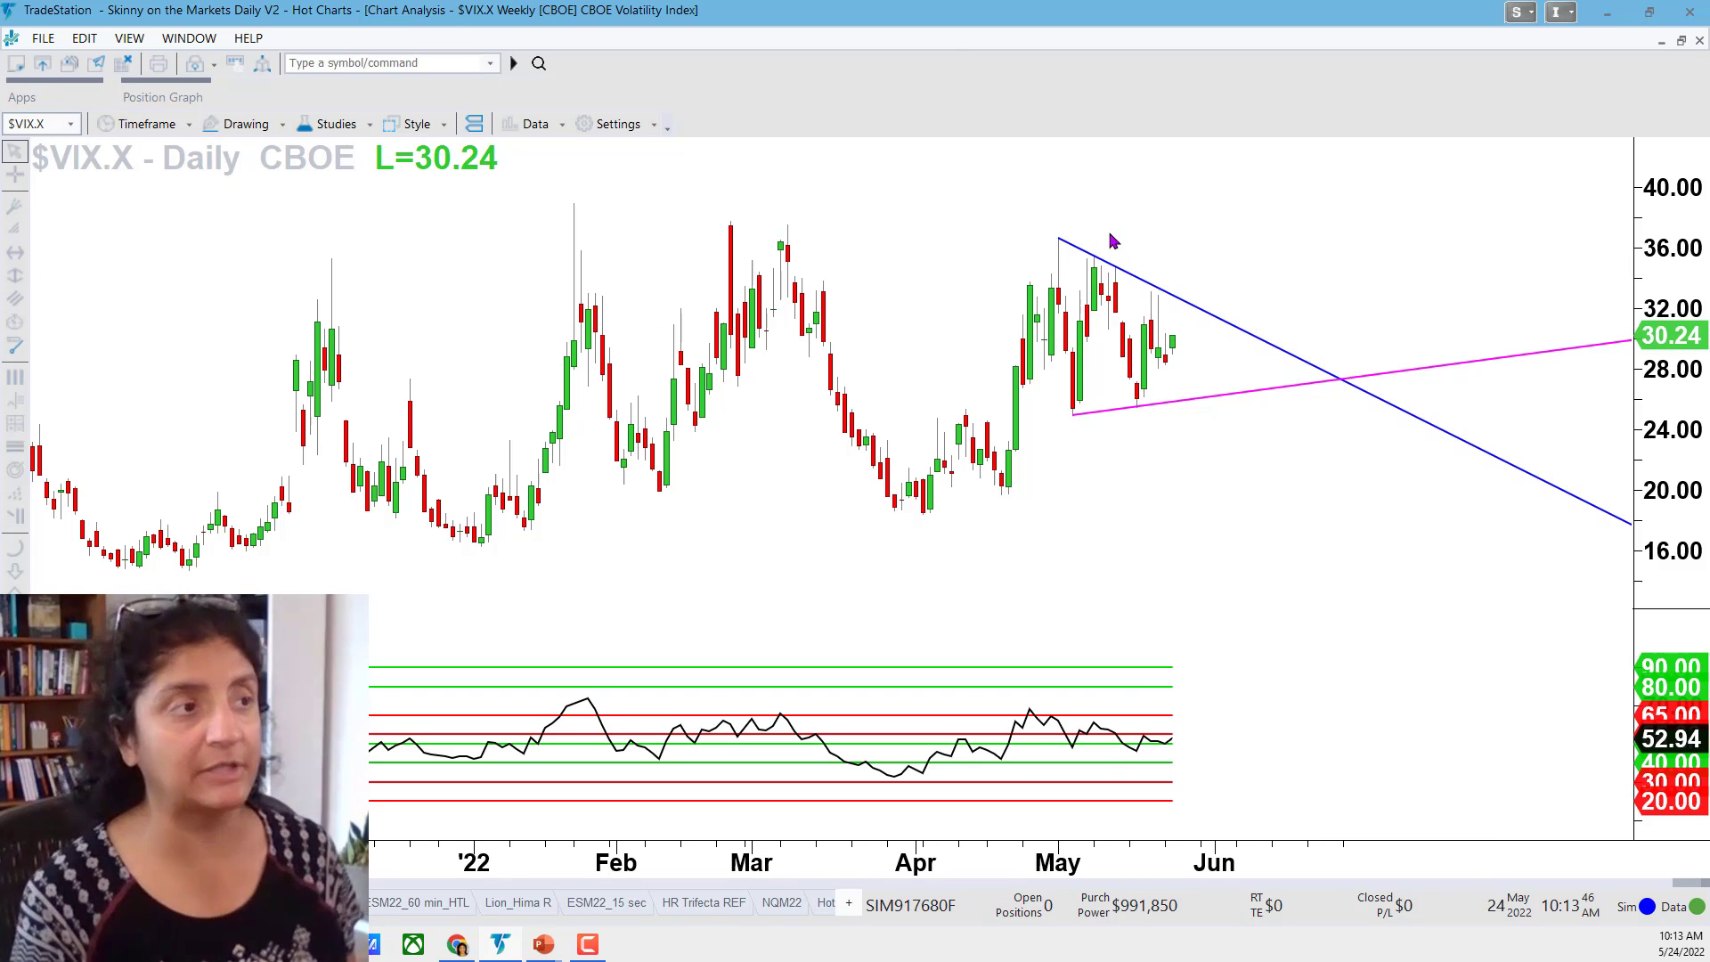
{"action": "mouse_move", "coordinate": [1096, 278]}
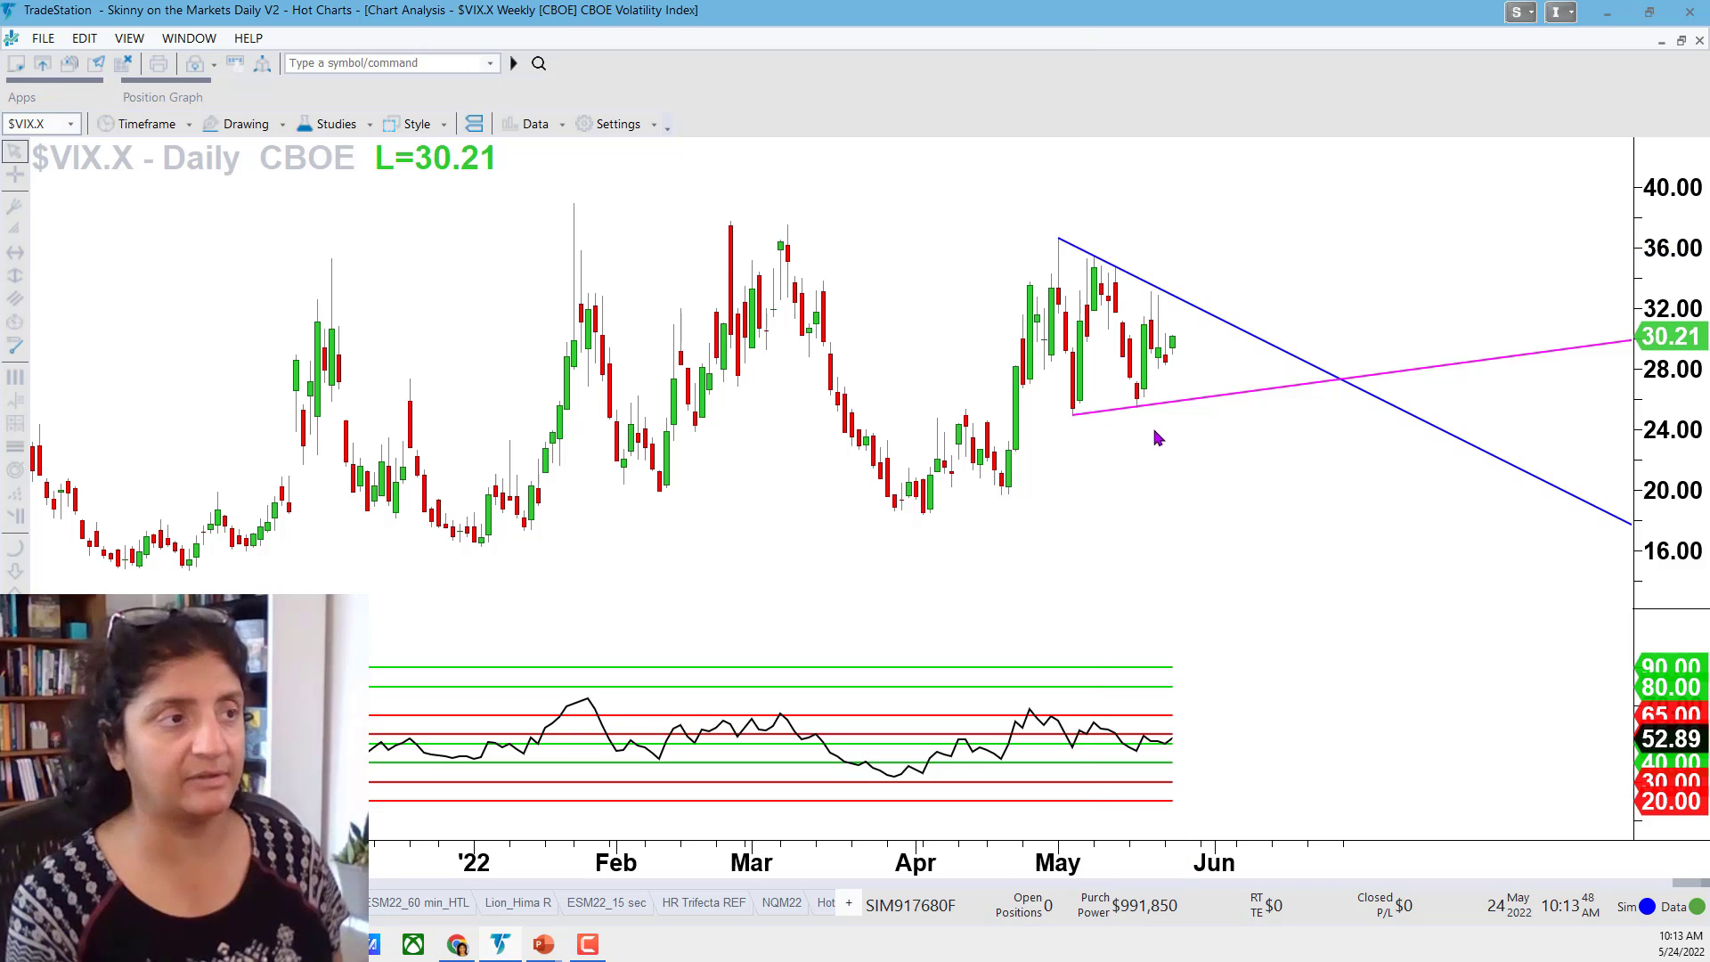
{"action": "mouse_move", "coordinate": [1139, 424]}
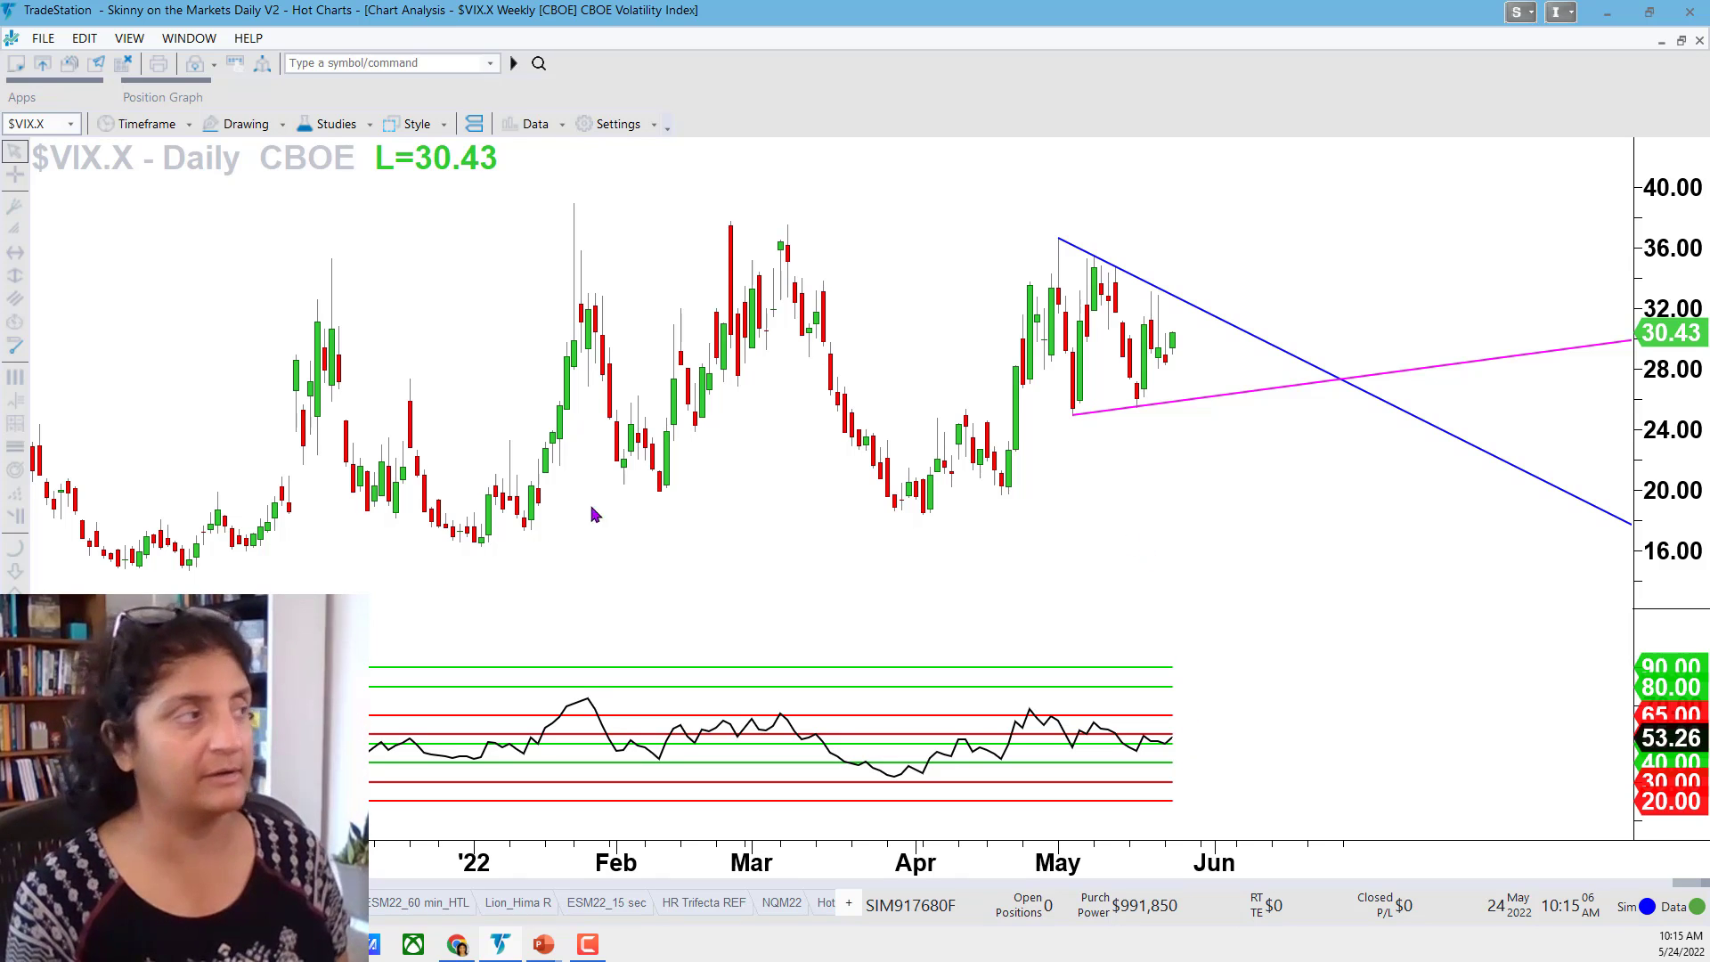
Draw a horizontal line at 25.38 and style it magenta and dotted.
{"action": "left_click", "coordinate": [15, 252]}
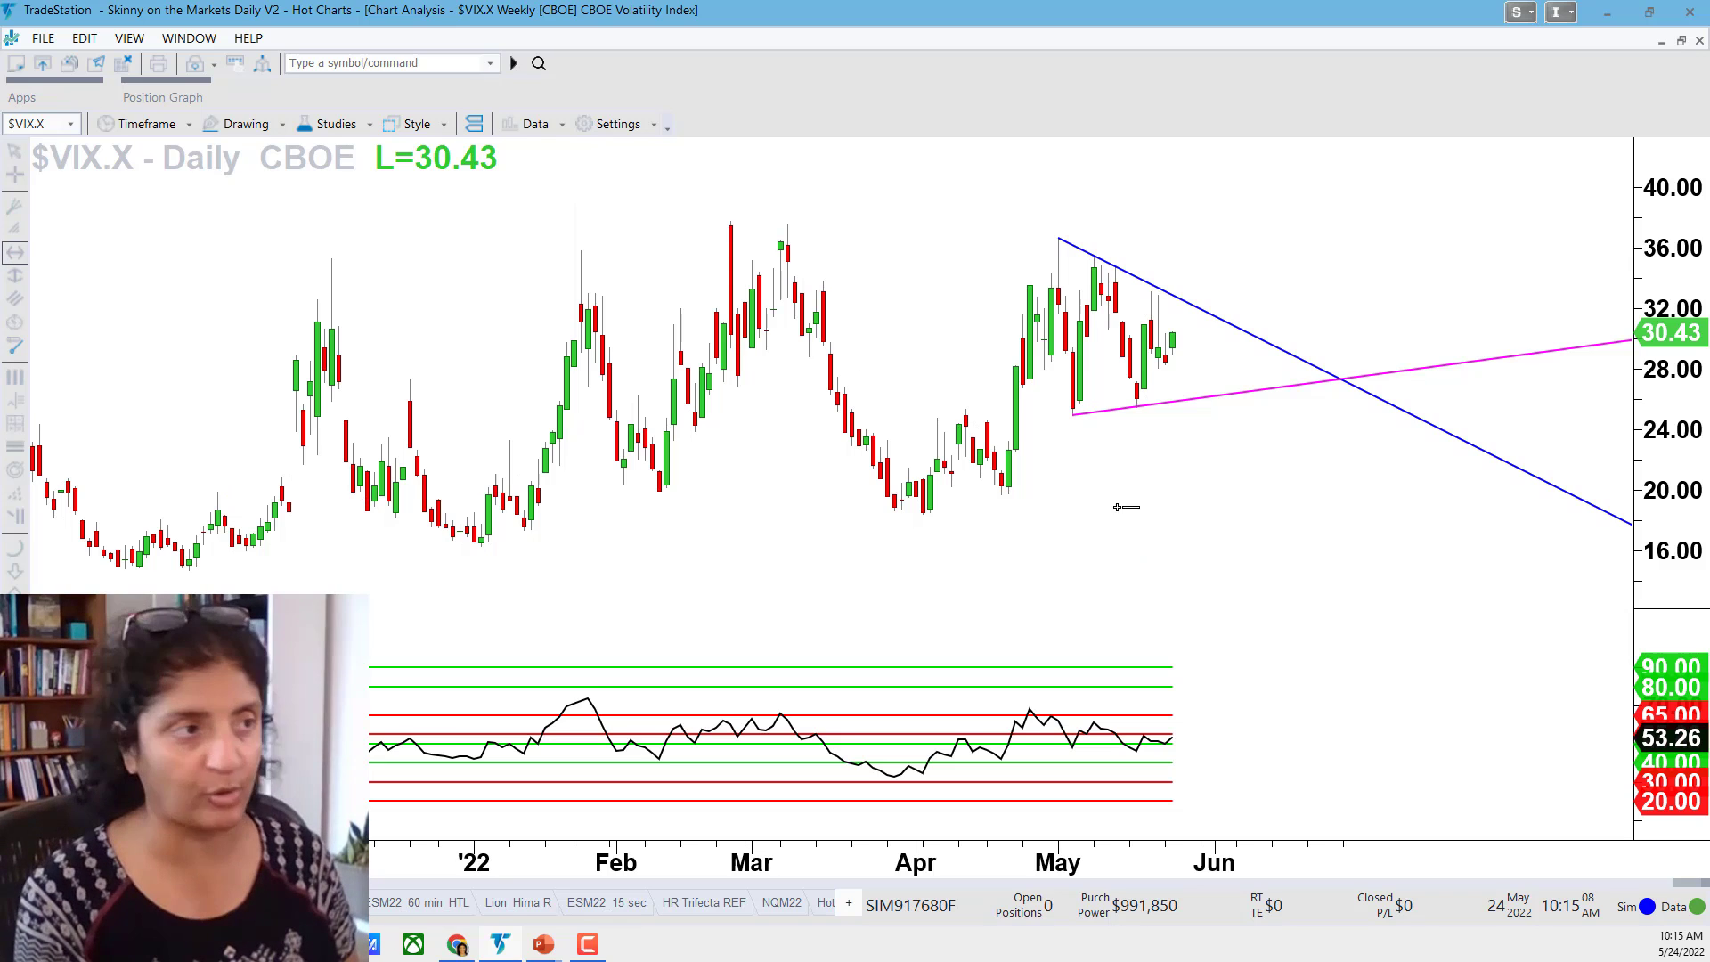
{"action": "left_click_drag", "start_coordinate": [1025, 469], "coordinate": [969, 409]}
{"action": "right_click", "coordinate": [969, 410]}
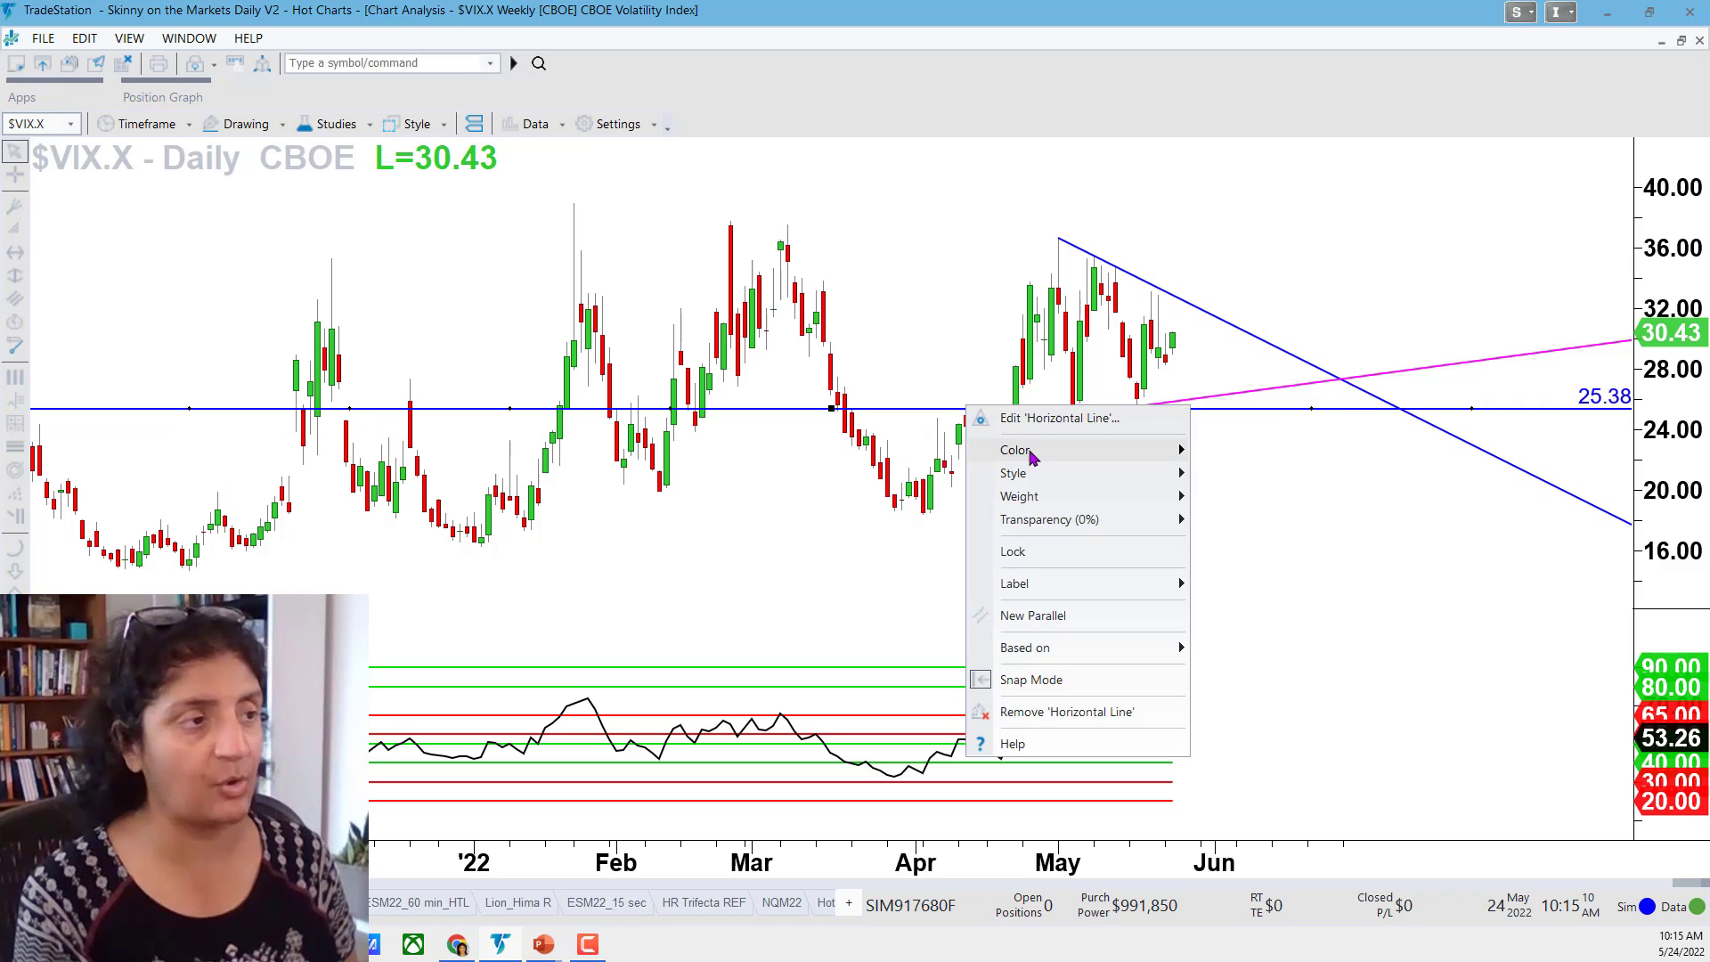
{"action": "mouse_move", "coordinate": [1024, 451]}
{"action": "left_click", "coordinate": [1205, 64]}
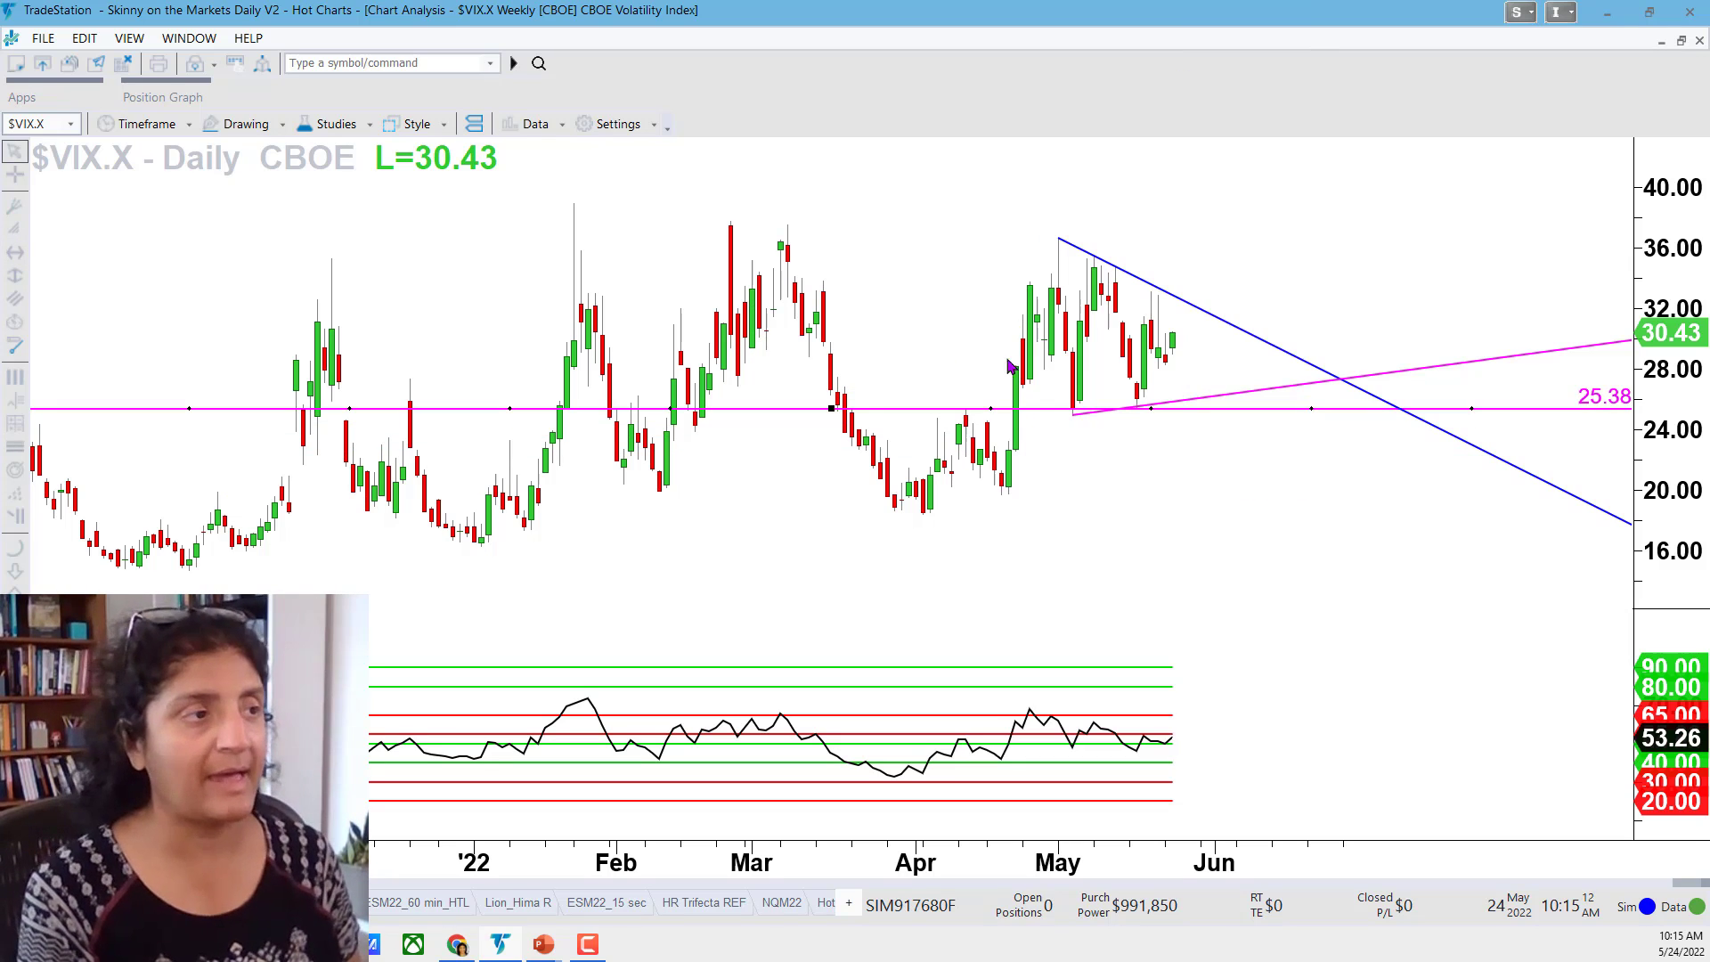
{"action": "right_click", "coordinate": [984, 409]}
{"action": "mouse_move", "coordinate": [1069, 479]}
{"action": "left_click", "coordinate": [1250, 526]}
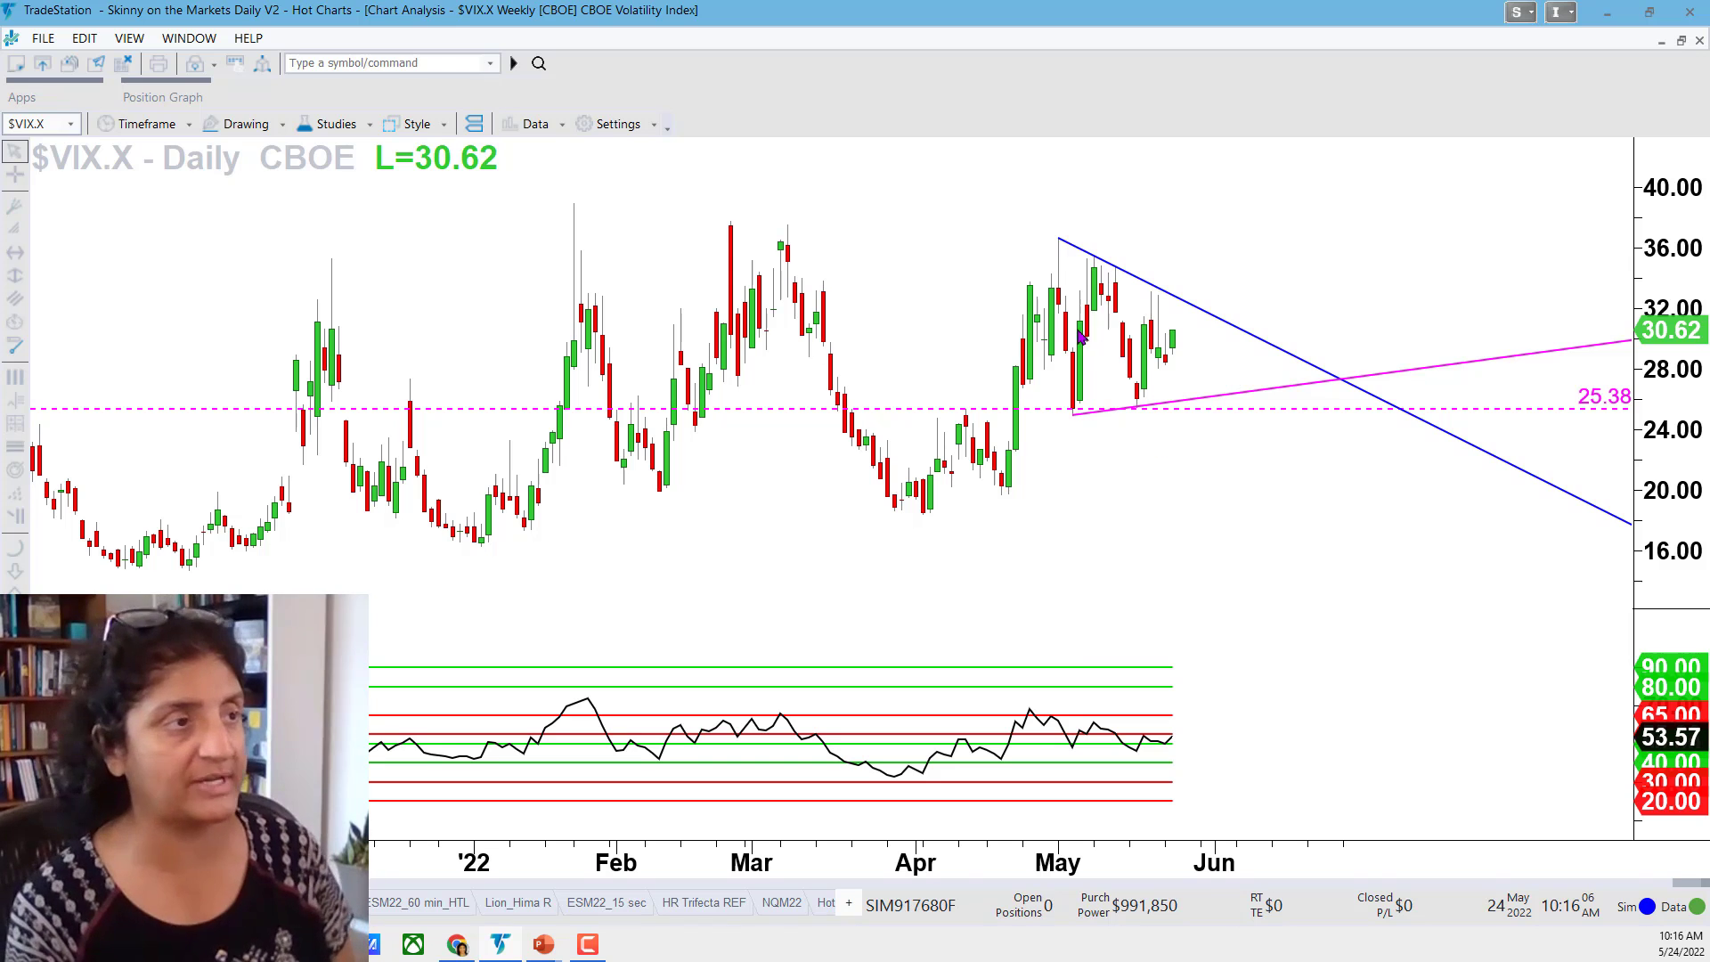
Place horizontal resistance lines at 37.79 and 37.52 along the February–March highs.
{"action": "left_click_drag", "start_coordinate": [1082, 341], "coordinate": [1349, 303]}
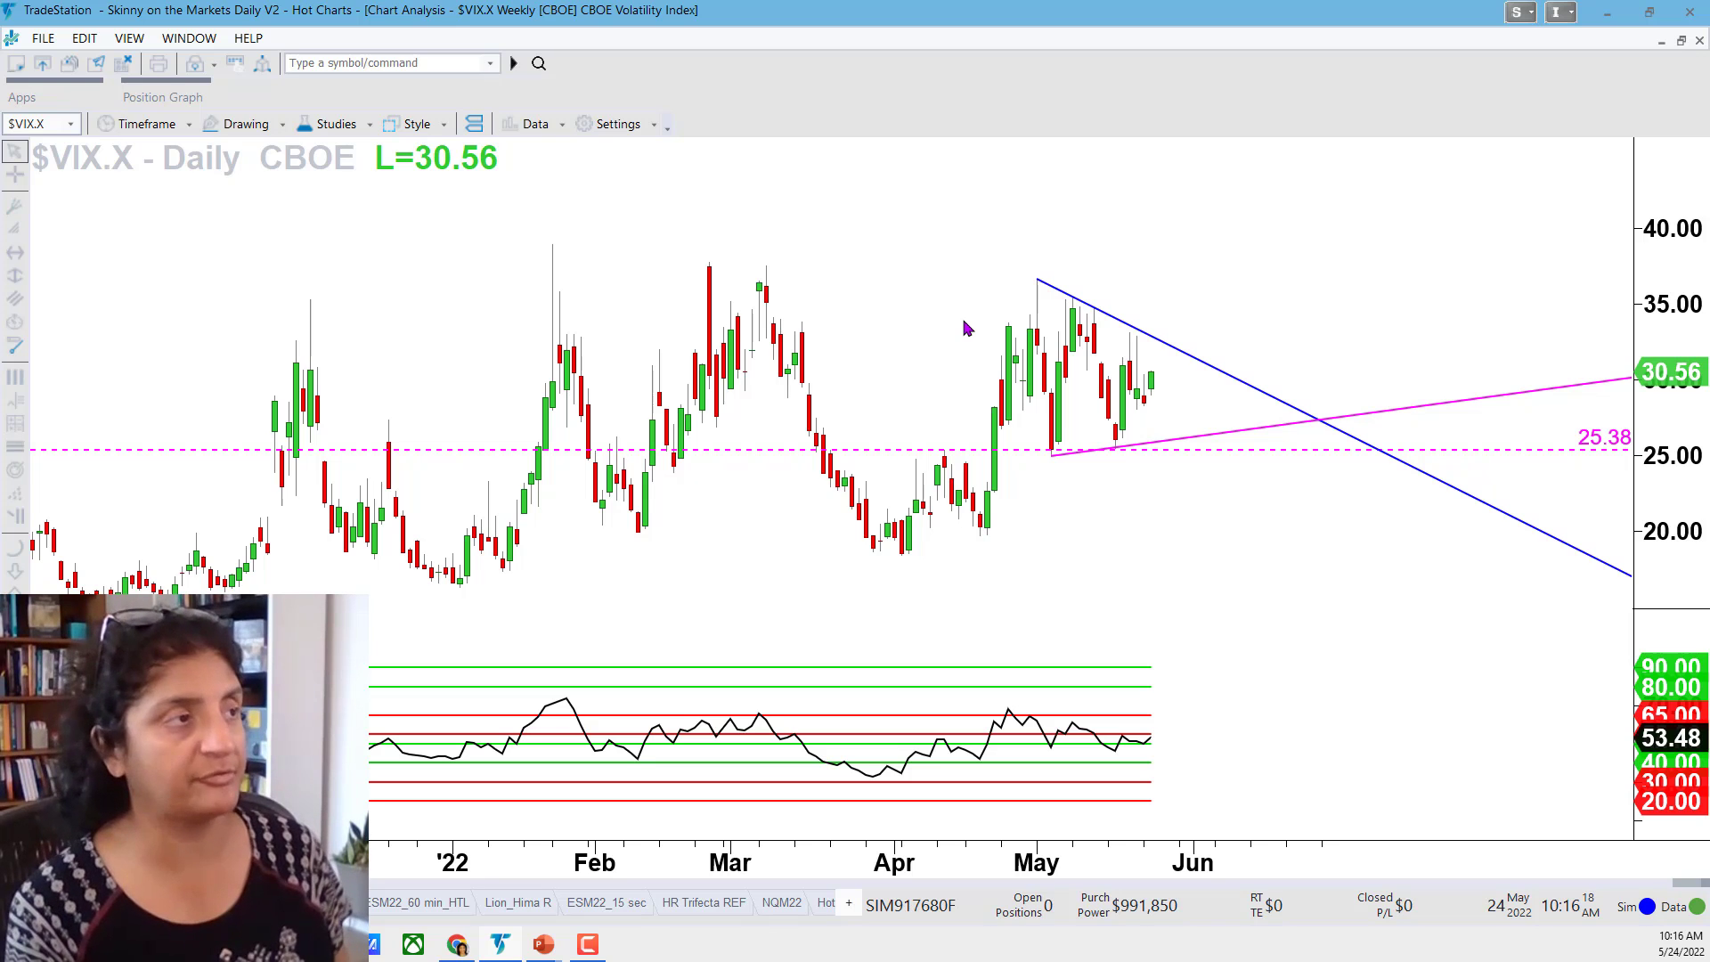
{"action": "left_click", "coordinate": [15, 252]}
{"action": "left_click", "coordinate": [832, 535]}
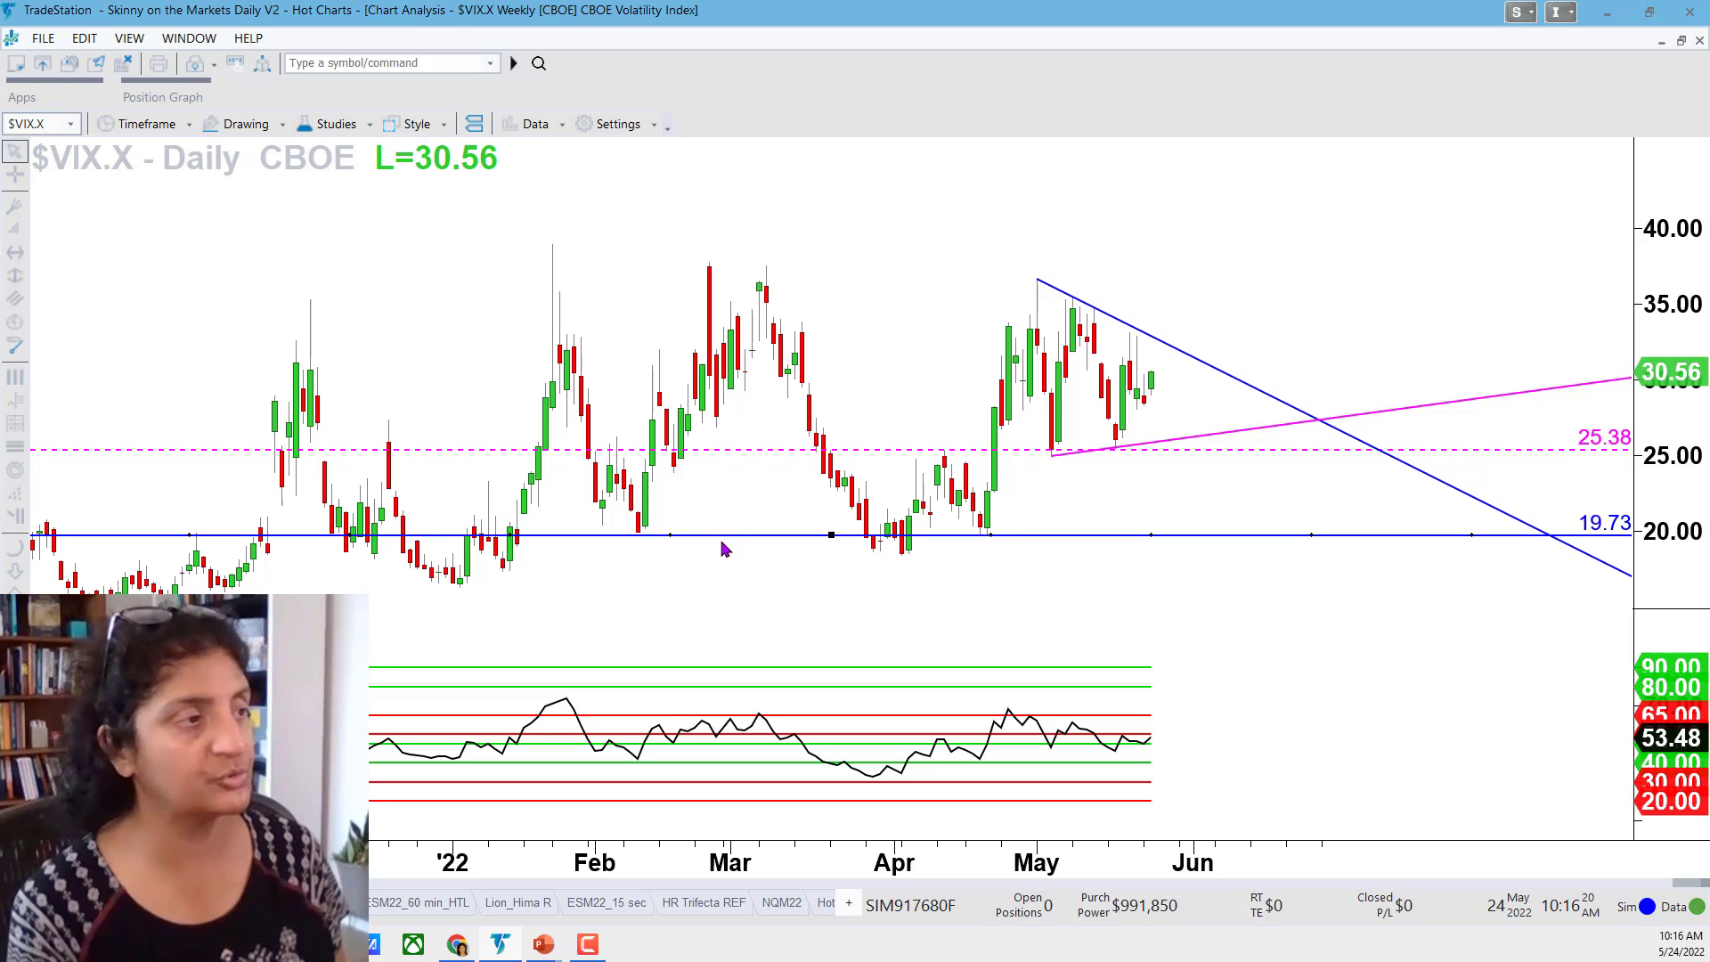
{"action": "left_click_drag", "start_coordinate": [723, 540], "coordinate": [692, 261]}
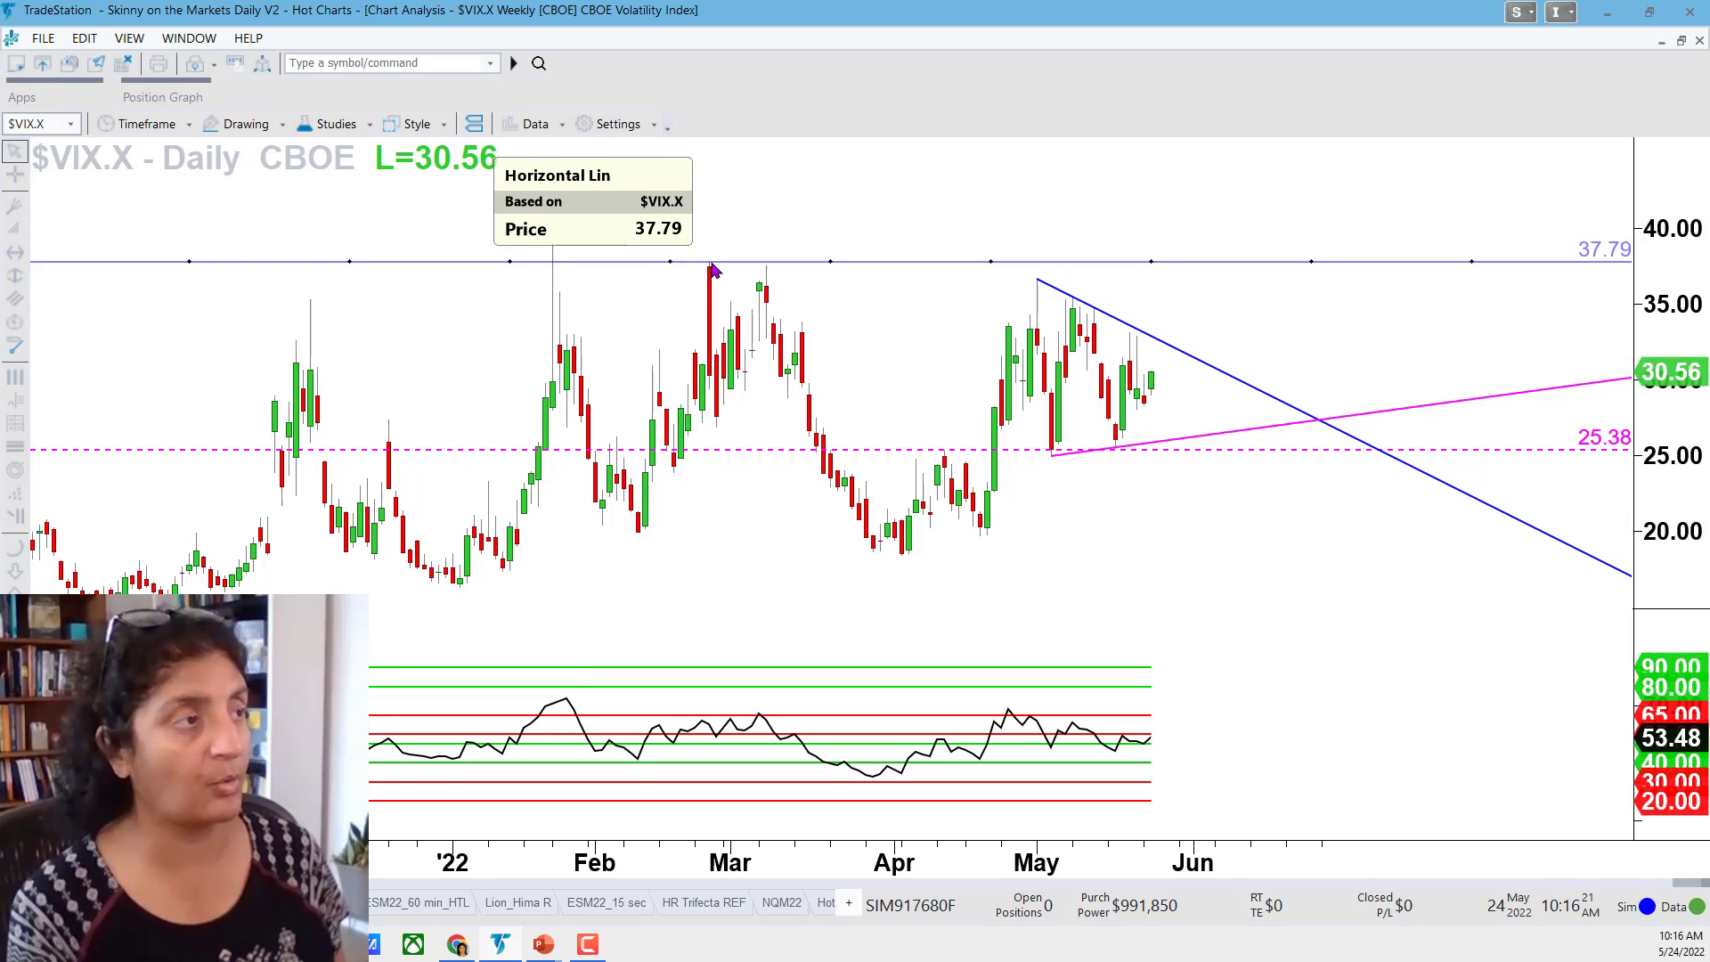
{"action": "left_click", "coordinate": [24, 257]}
{"action": "left_click", "coordinate": [779, 319]}
{"action": "left_click_drag", "start_coordinate": [779, 321], "coordinate": [768, 274]}
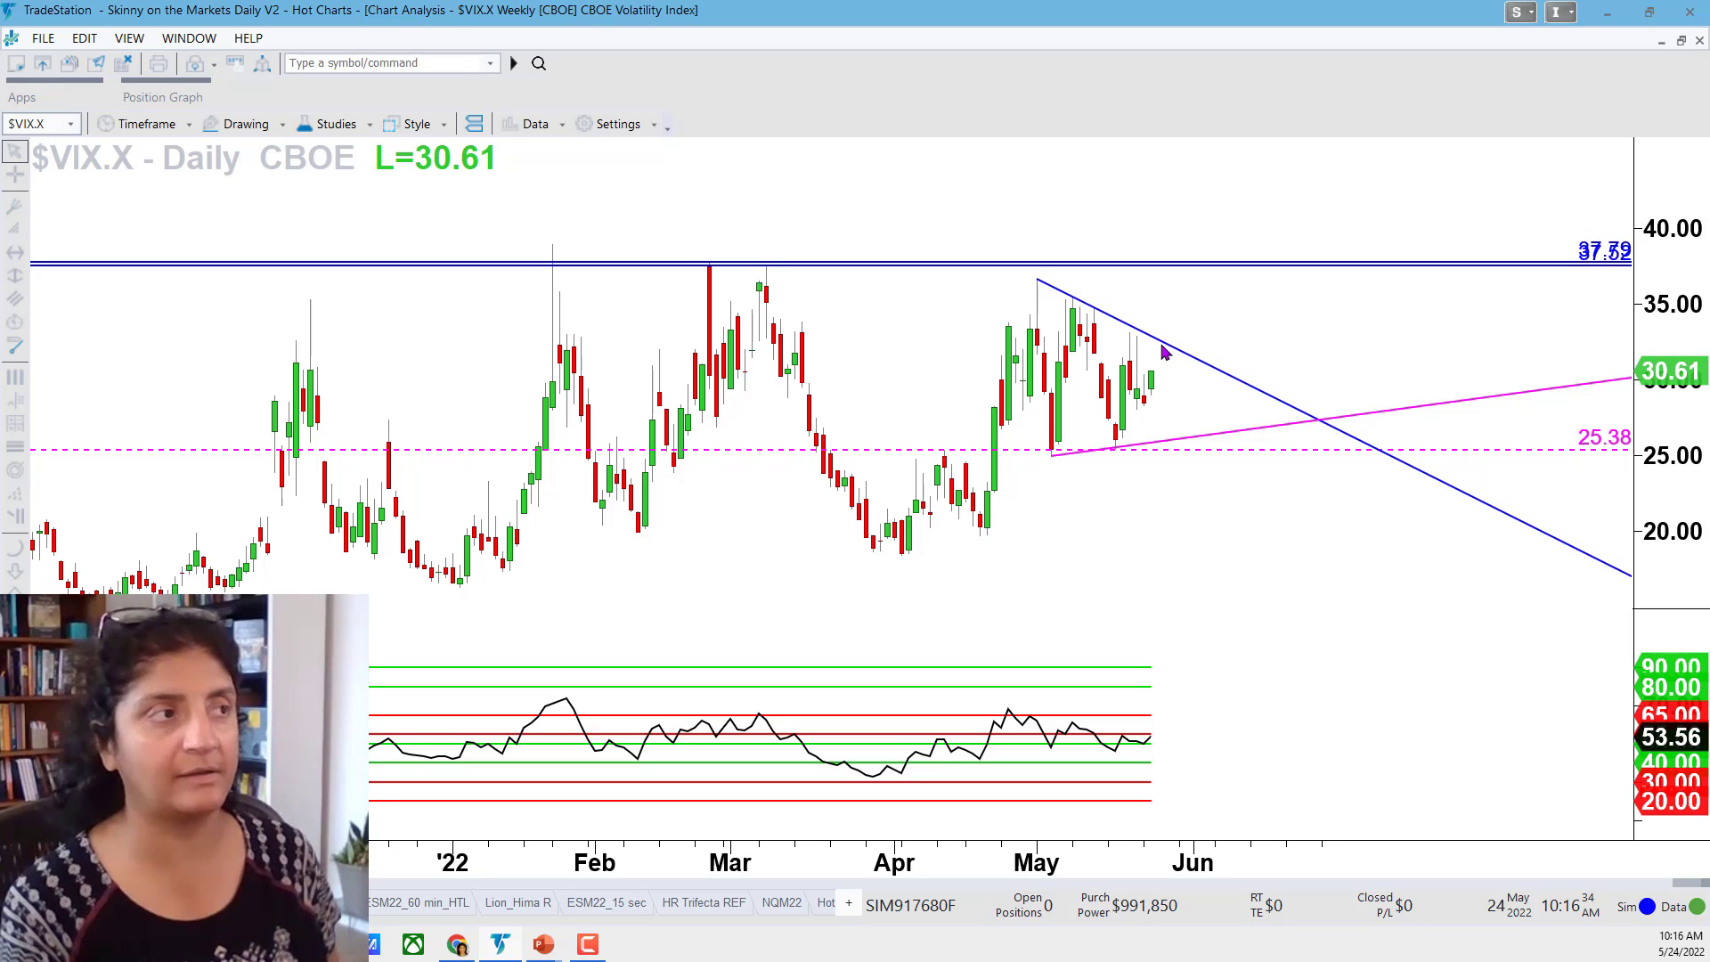
Move the 37.79 line's price label to the left and switch to weekly bars.
{"action": "right_click", "coordinate": [1185, 263]}
{"action": "mouse_move", "coordinate": [1346, 444]}
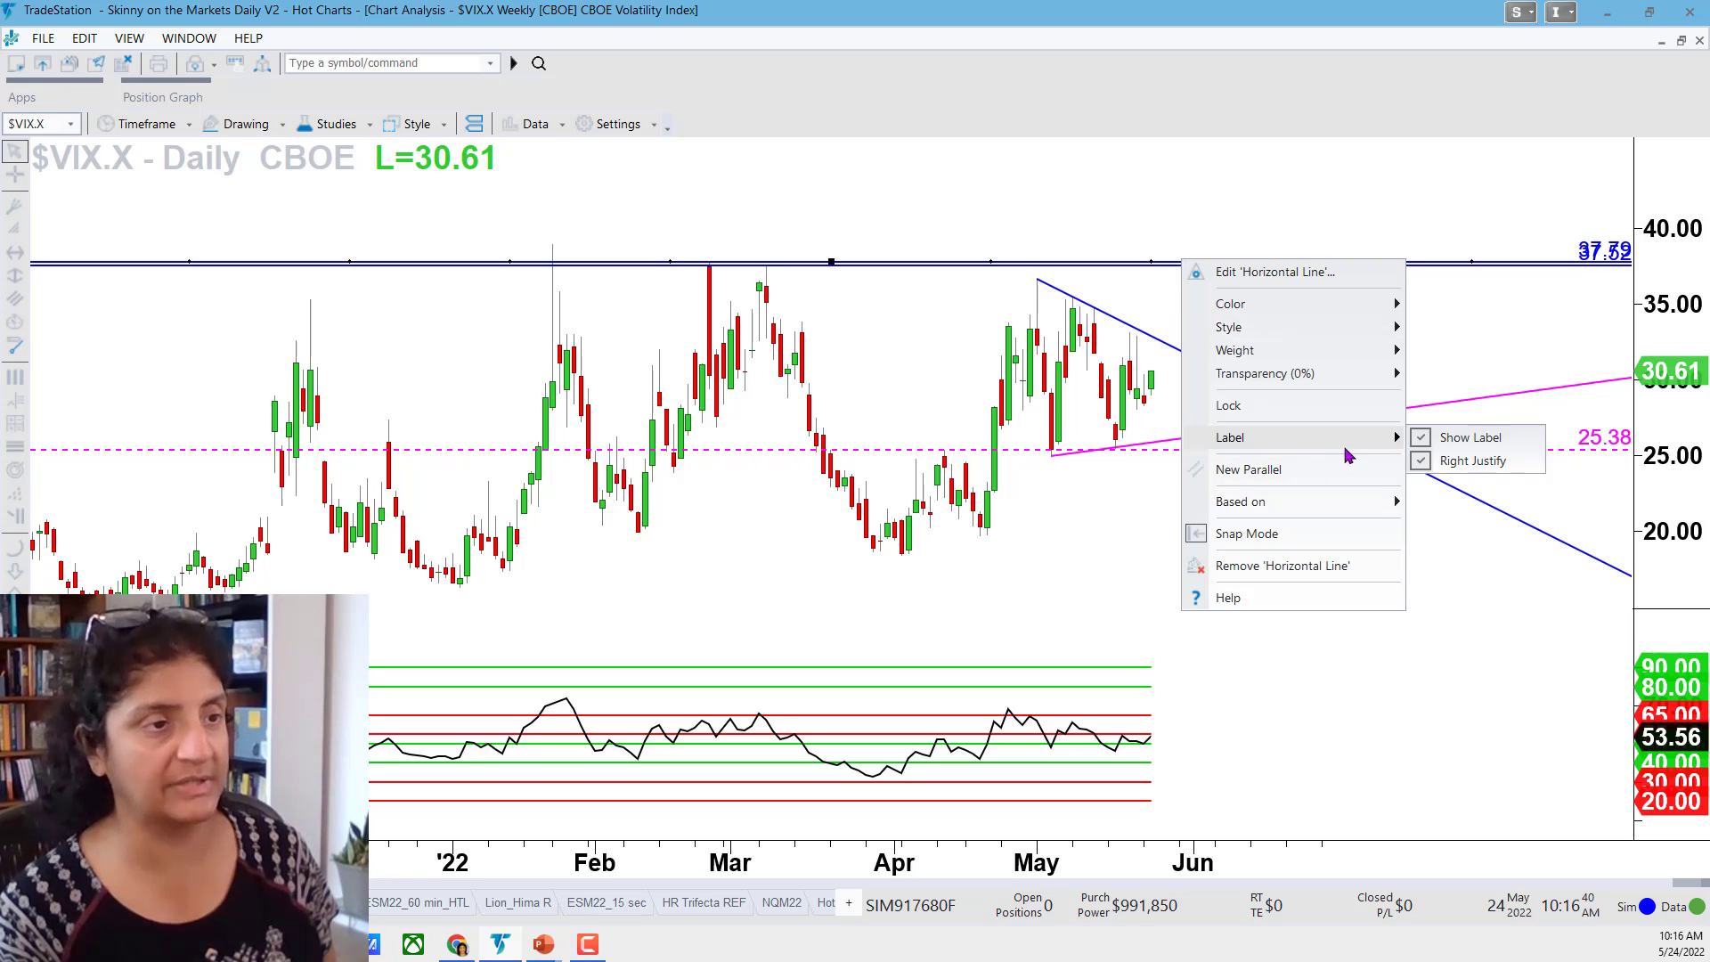
{"action": "left_click", "coordinate": [1471, 461]}
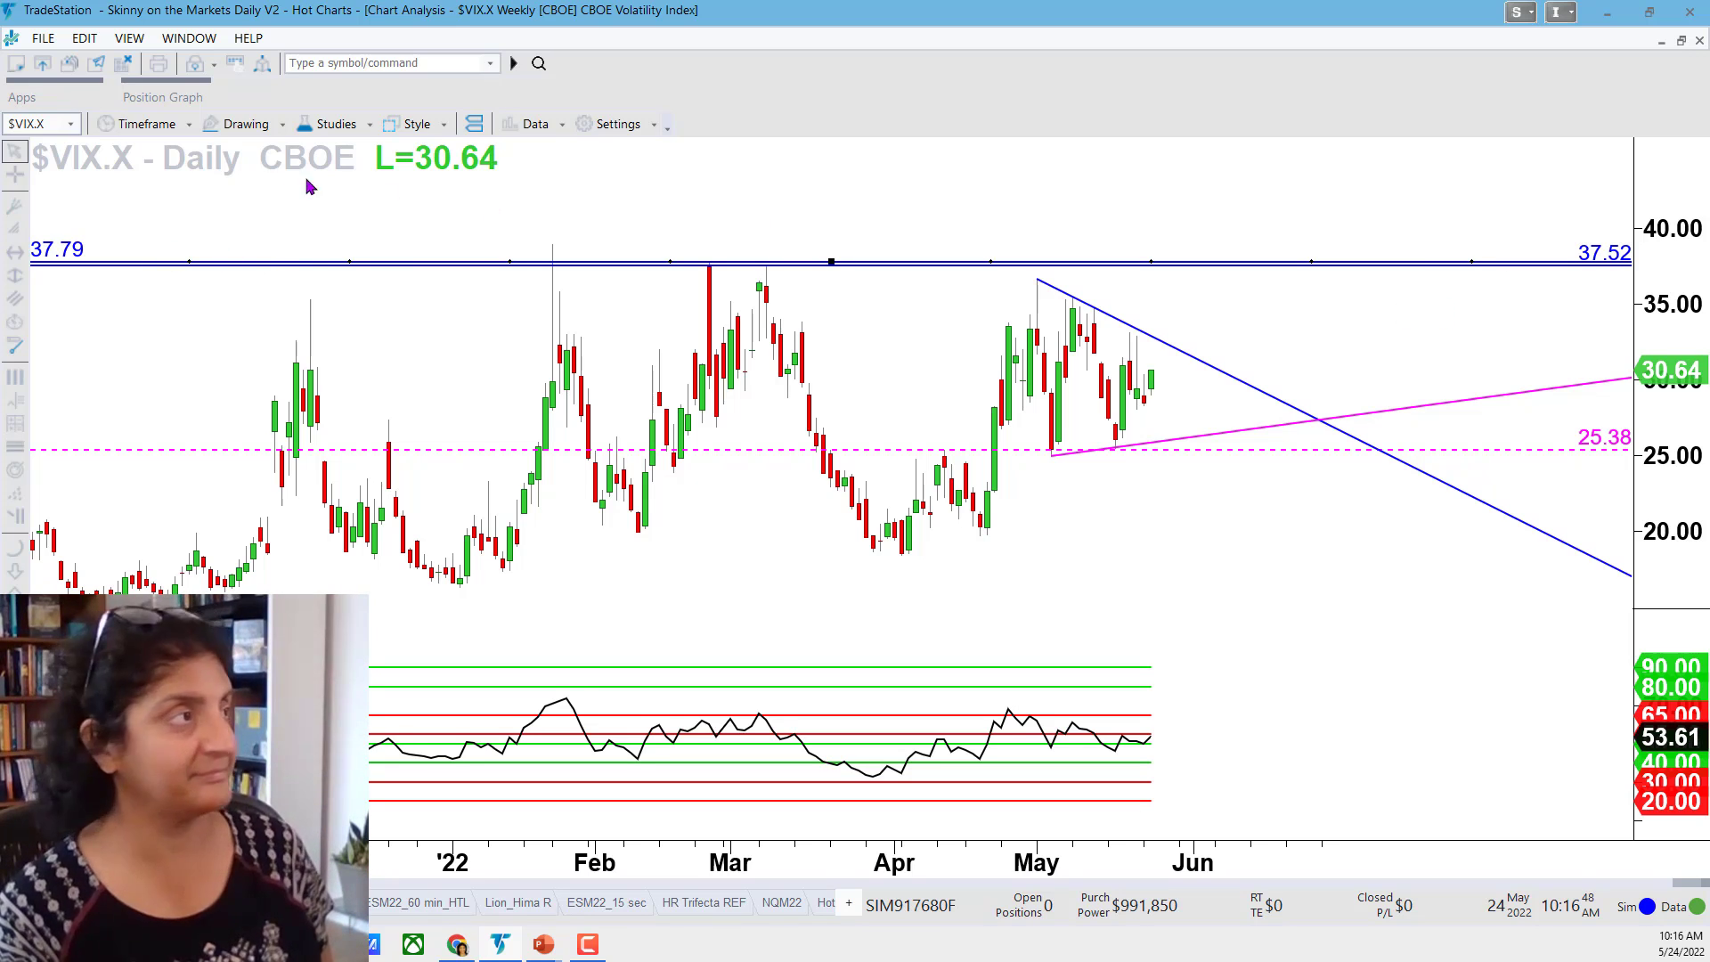
{"action": "left_click", "coordinate": [147, 124]}
{"action": "left_click", "coordinate": [145, 521]}
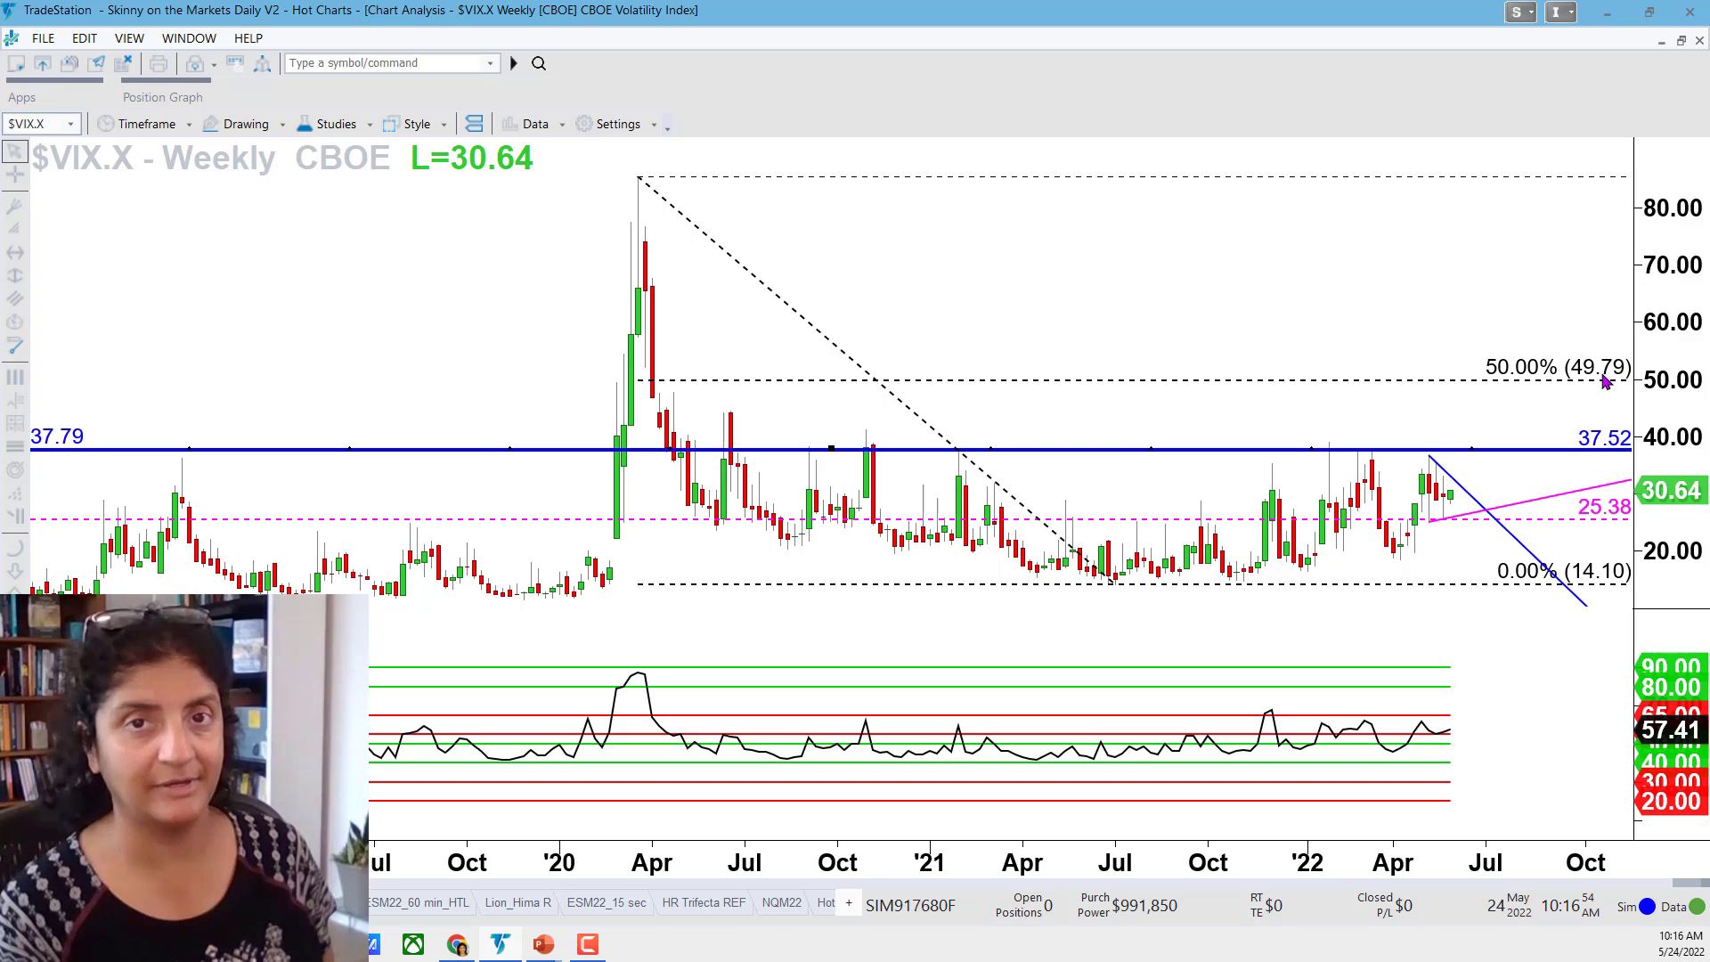
Return to daily bars, rescale the price axis to 16–40, and pan to show December–May.
{"action": "left_click", "coordinate": [152, 133]}
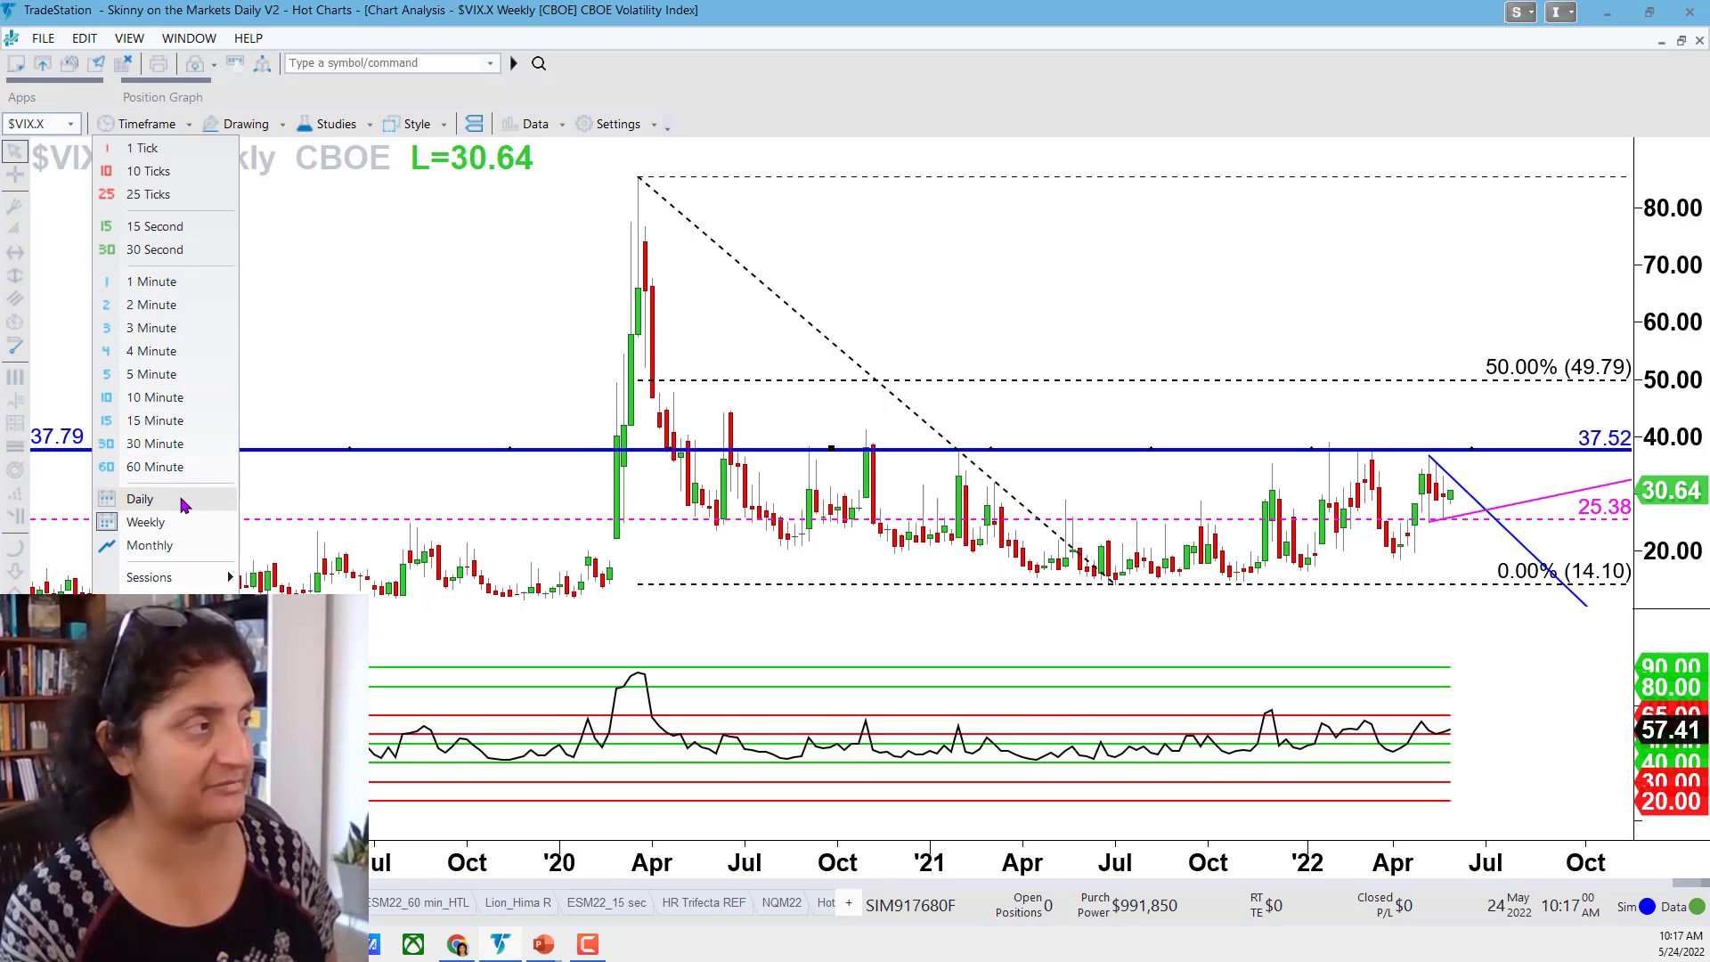
{"action": "left_click", "coordinate": [140, 499]}
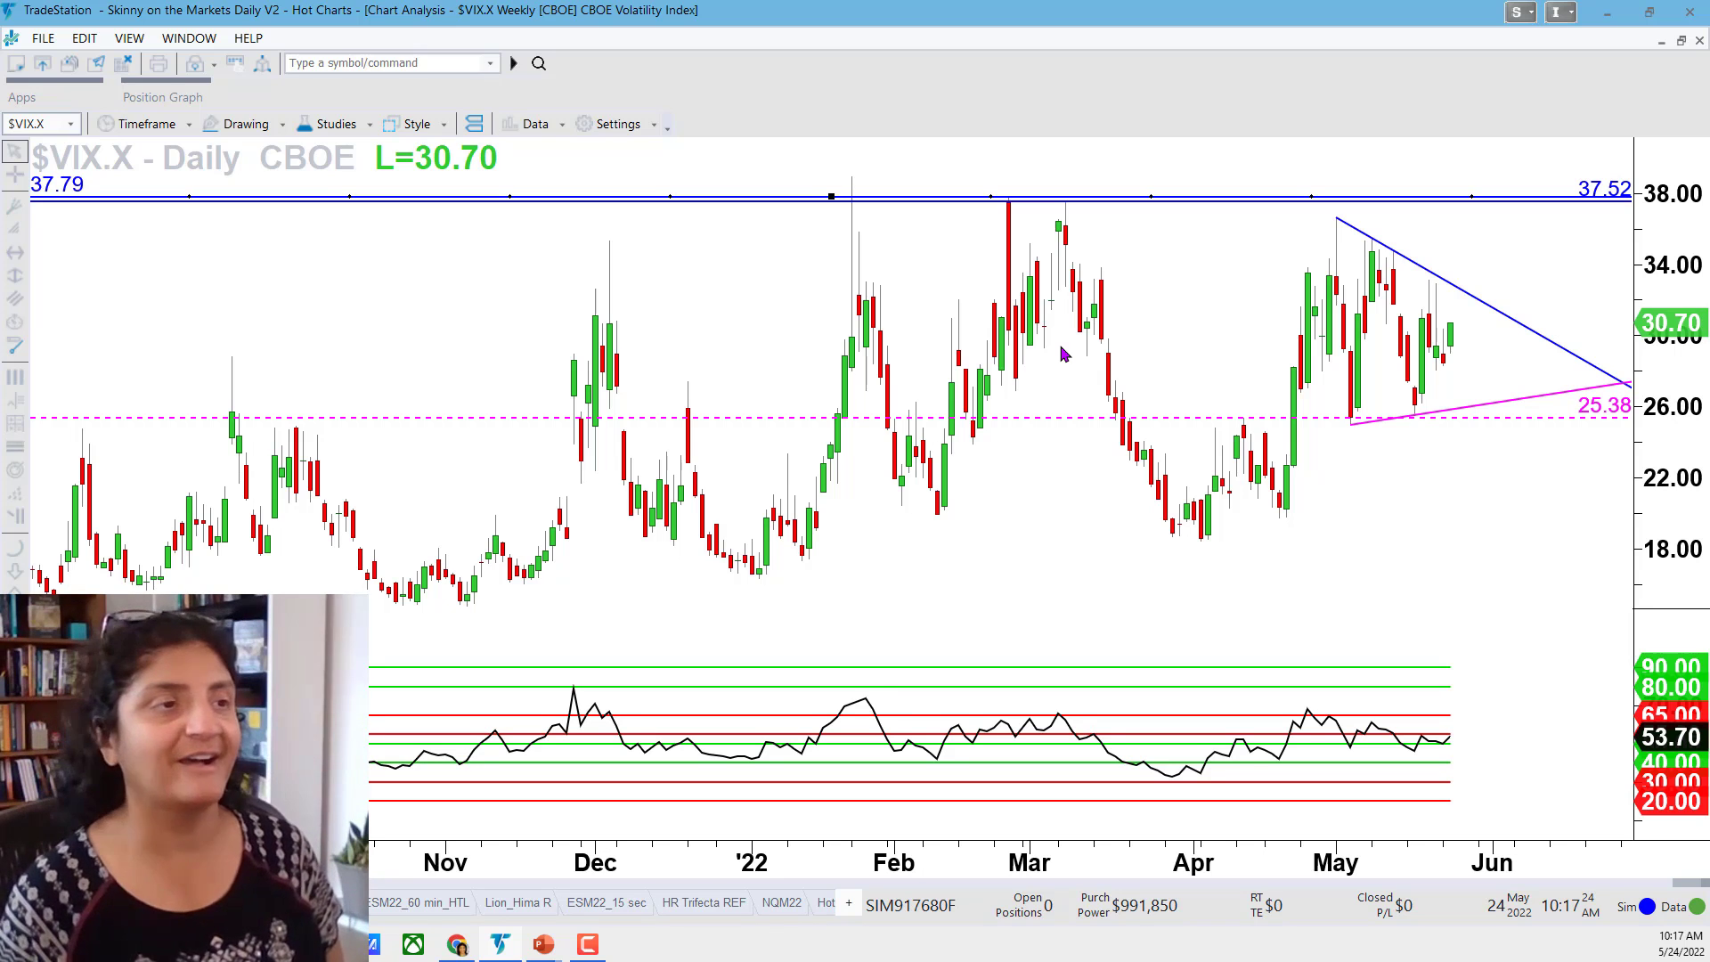
{"action": "left_click_drag", "start_coordinate": [1674, 257], "coordinate": [1673, 278]}
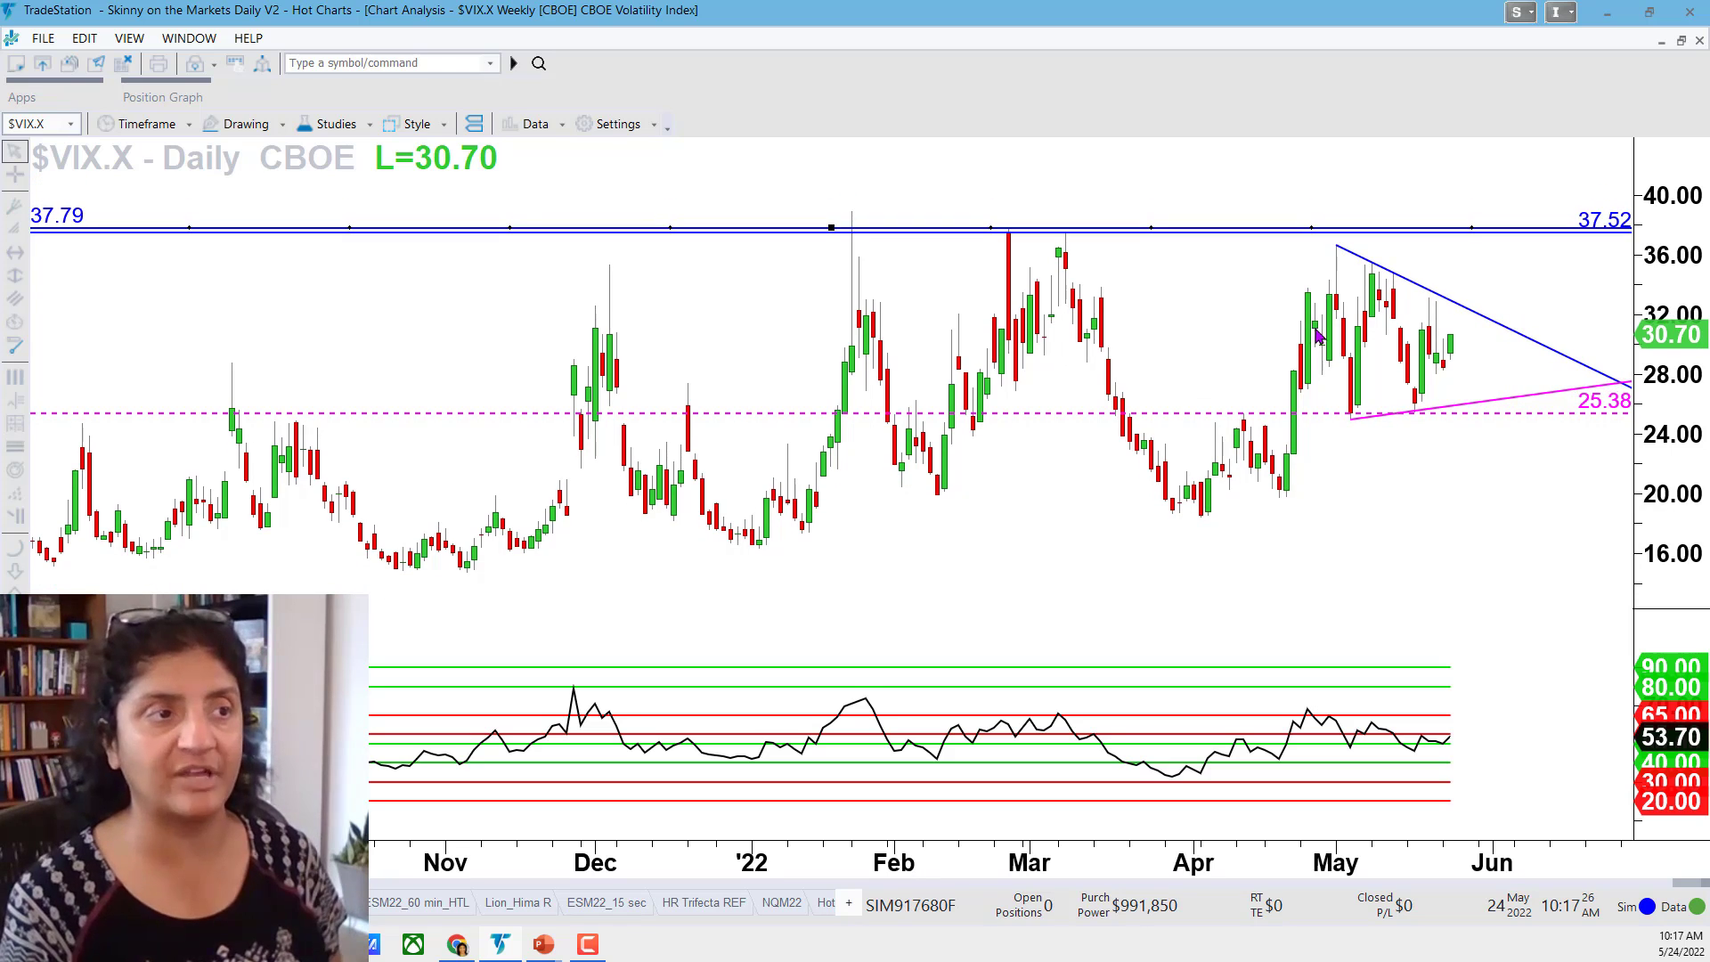
{"action": "left_click_drag", "start_coordinate": [1353, 339], "coordinate": [1088, 324]}
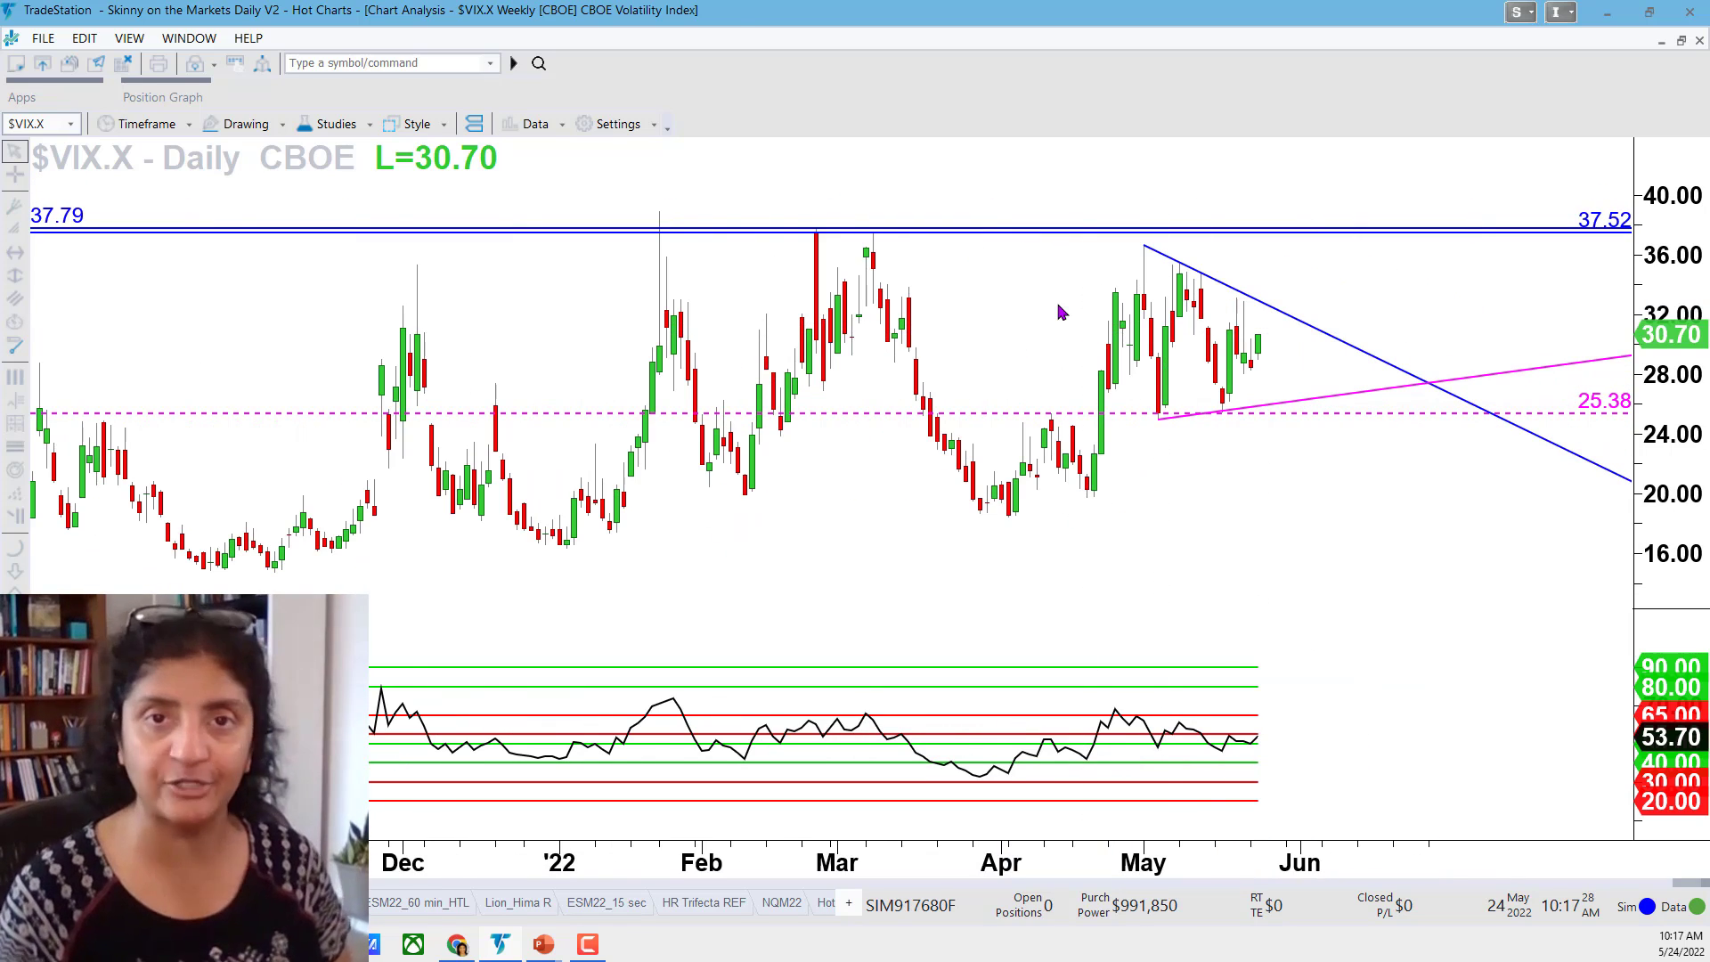